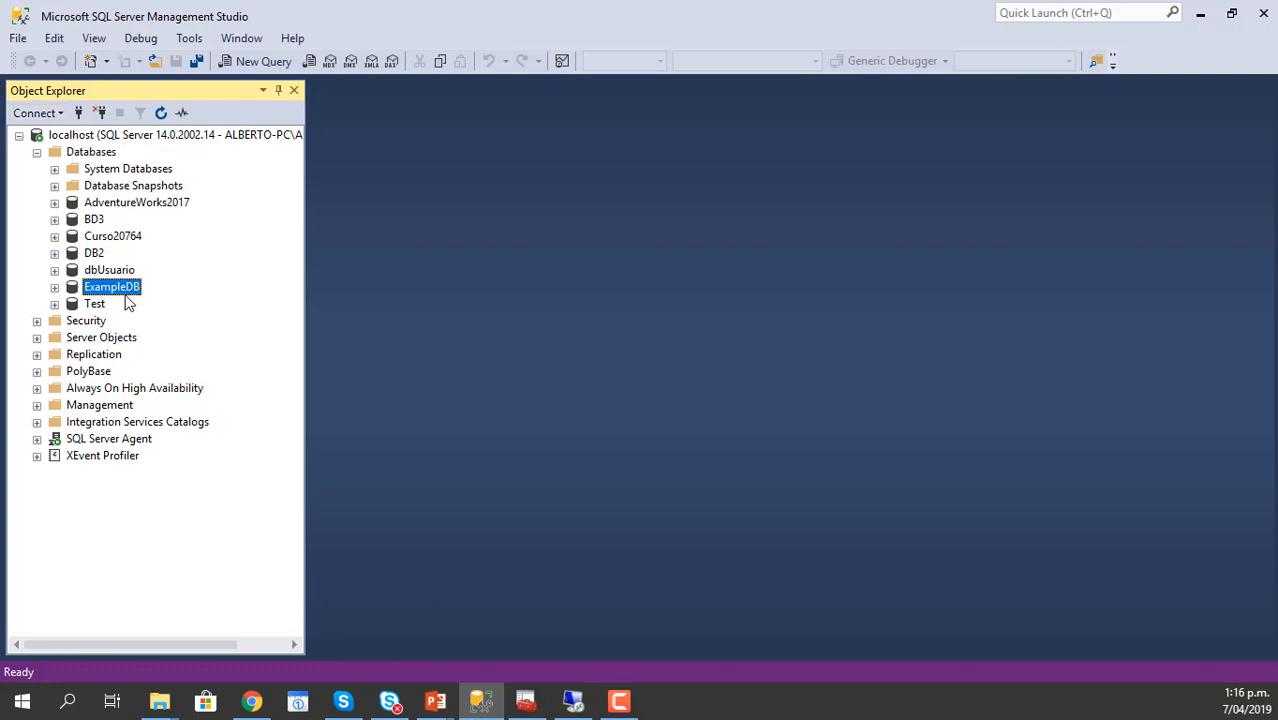
- Open the backup dialog for the ExampleDB database and check the default destination folder for the backup file
right_click(108, 290)
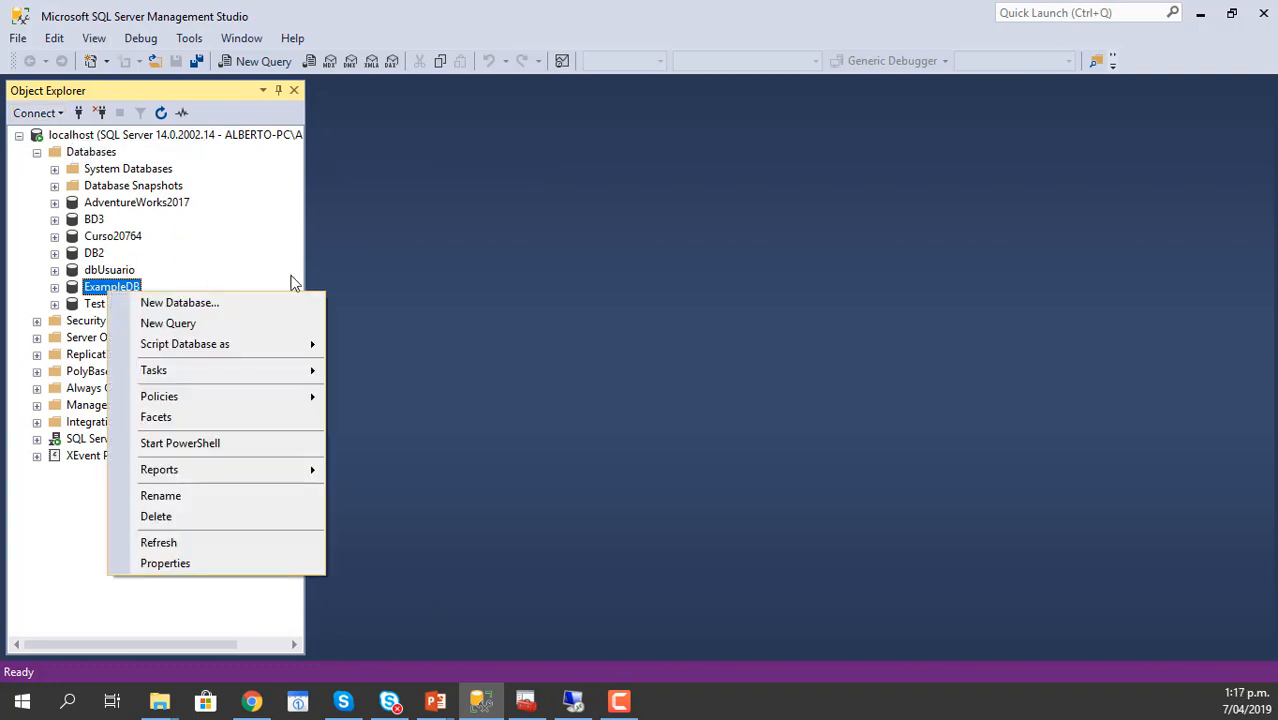
mouse_move(288, 380)
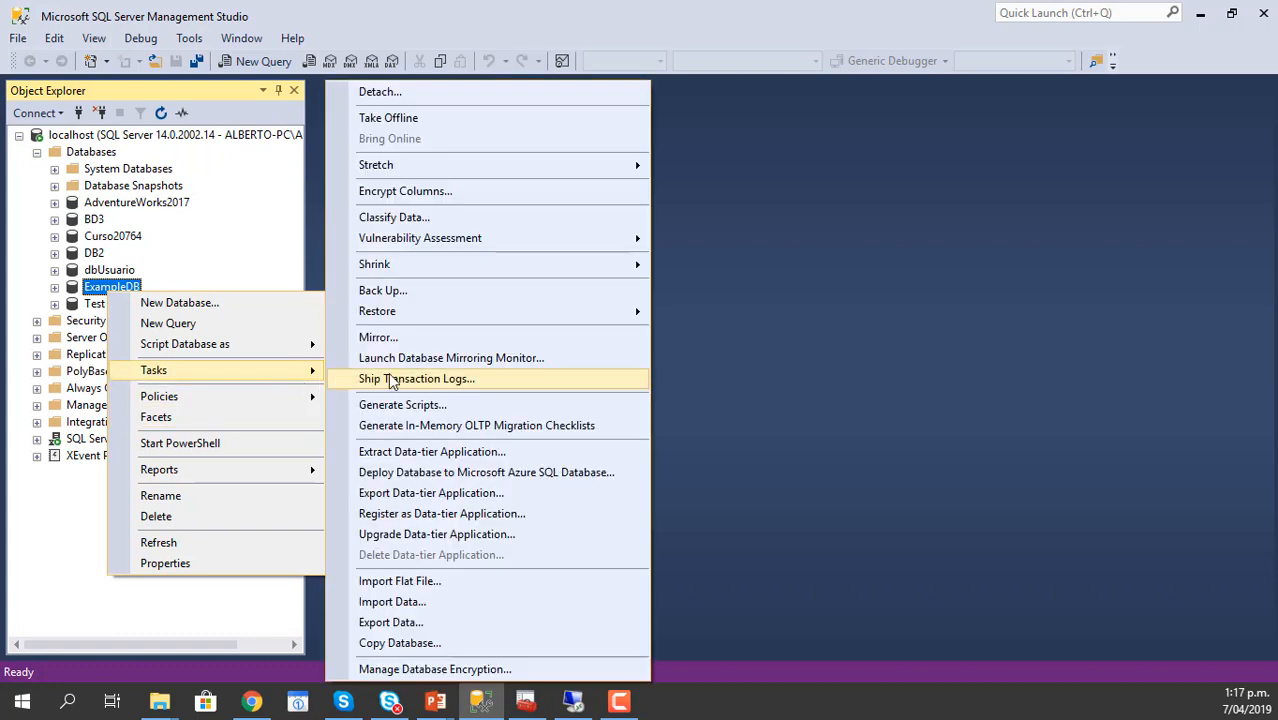
left_click(438, 292)
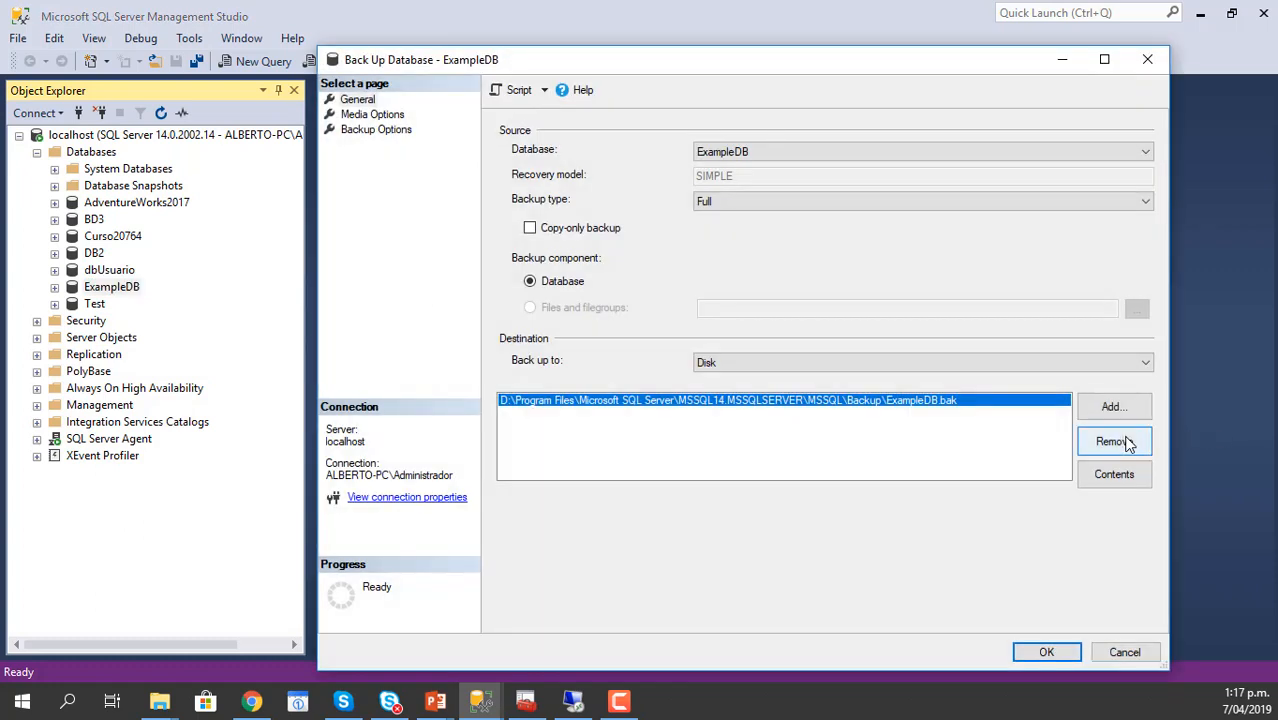
left_click(1111, 408)
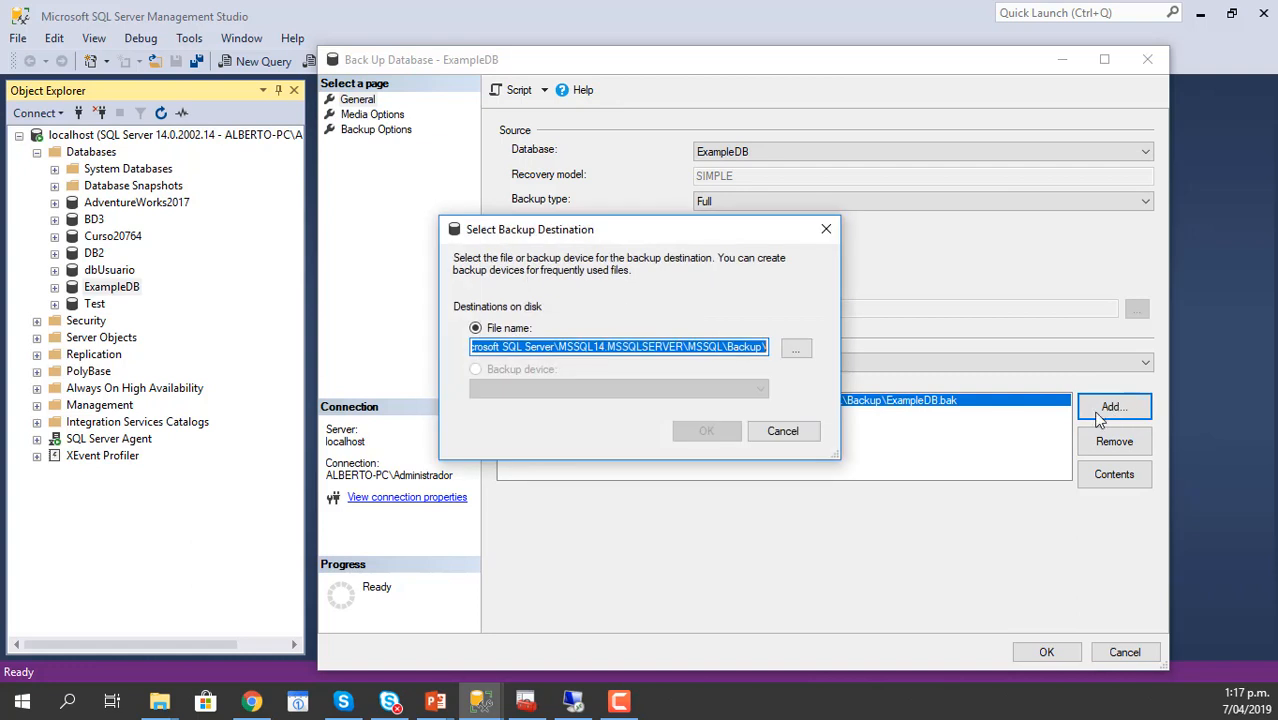
left_click(787, 436)
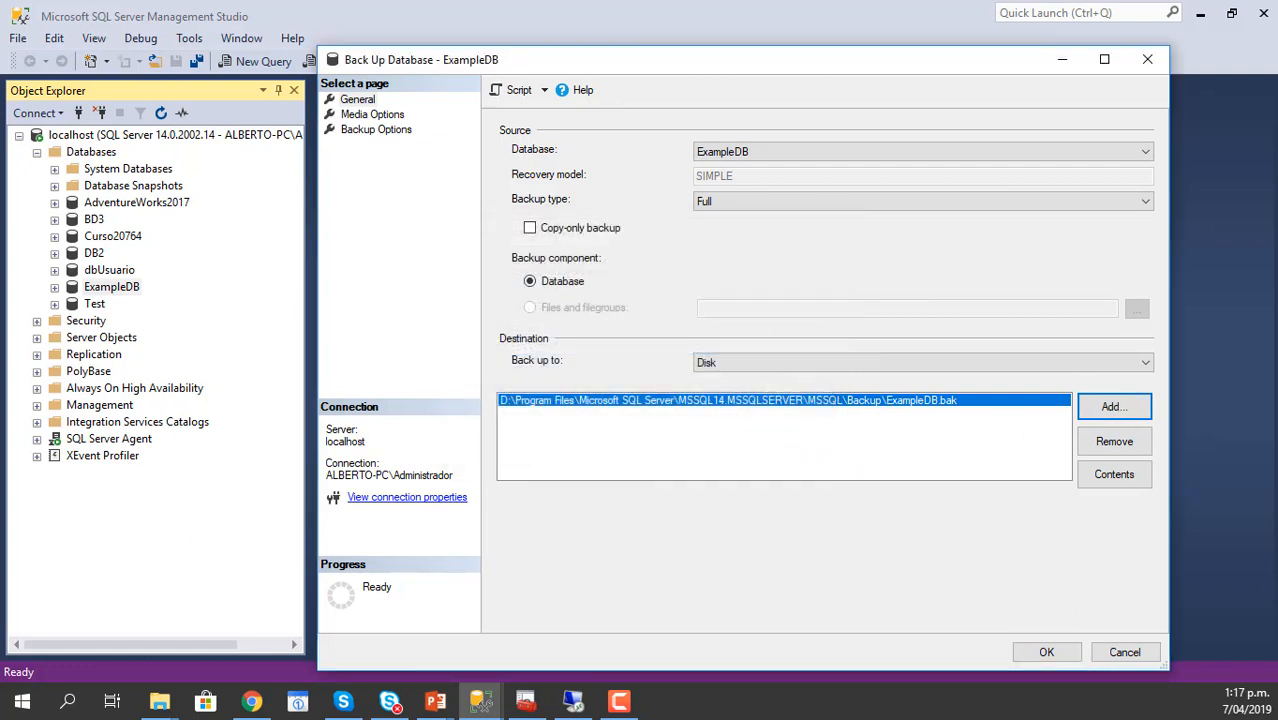
- View D:\Program Files\Microsoft SQL Server\MSSQL14.MSSQLSERVER\MSSQL\Backup in File Explorer, then return to the ExampleDB backup dialog
key("super+e")
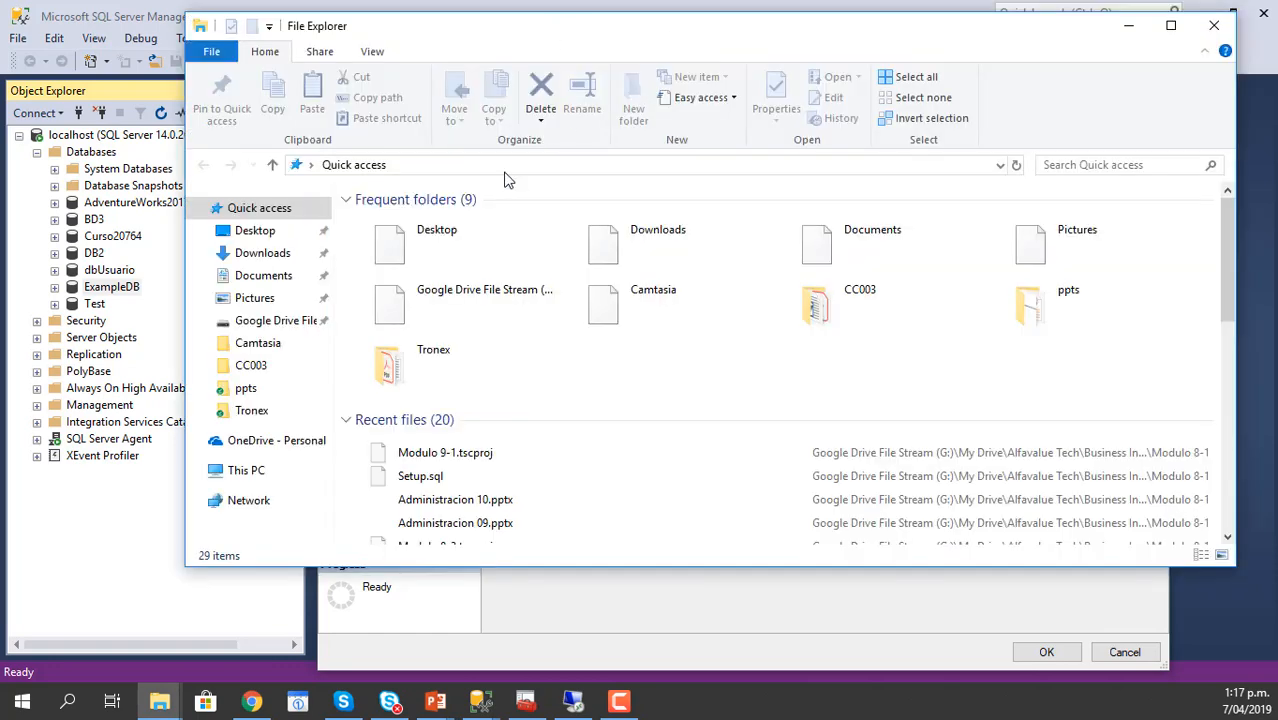
left_click(505, 170)
type("D:\\Program Files\\Microsoft SQL Server\\MSSQL14.MSSQLSERVER\\MSSQL\\Backup\\")
key("Return")
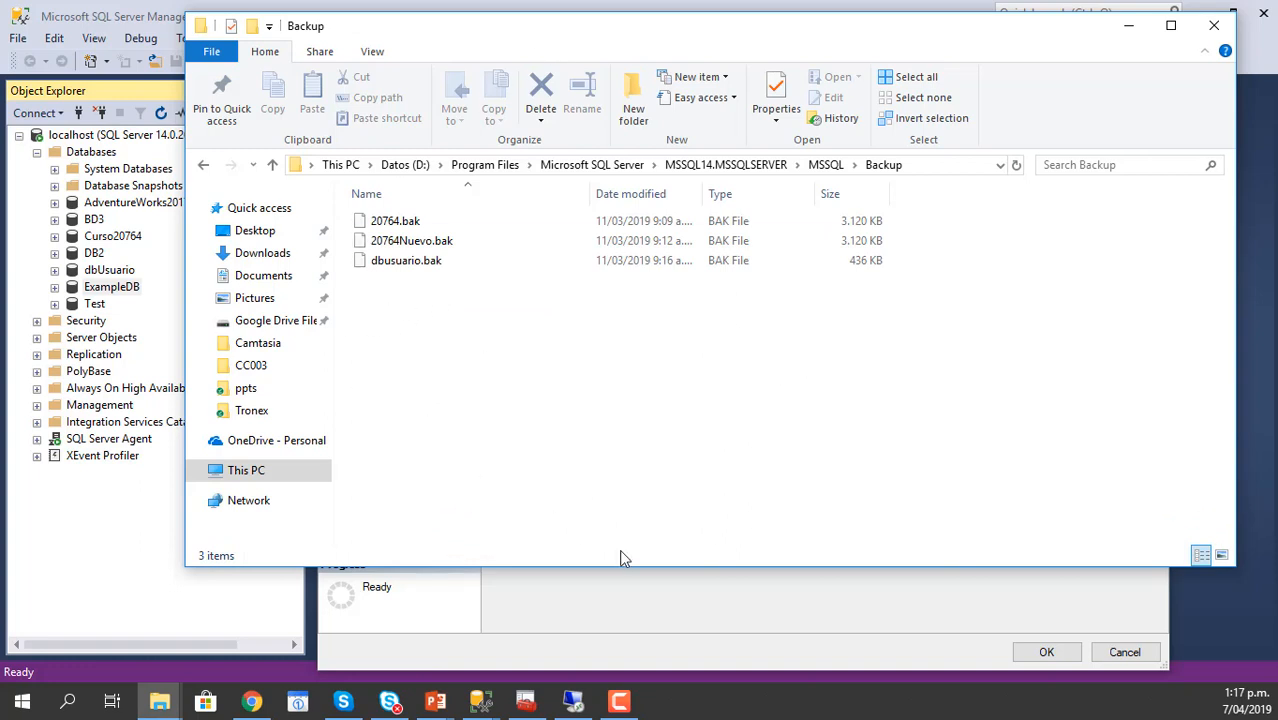
left_click(621, 596)
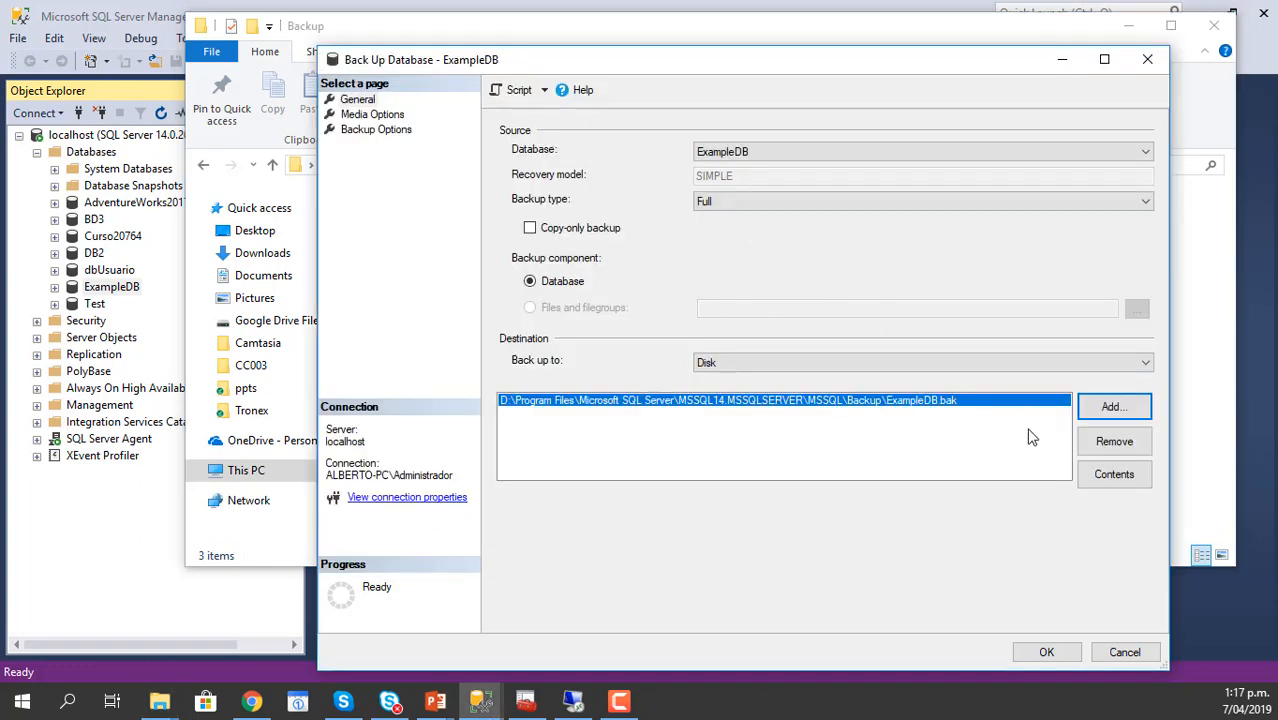
- Set the backup compression to Compress backup and run the full backup of ExampleDB
left_click(378, 115)
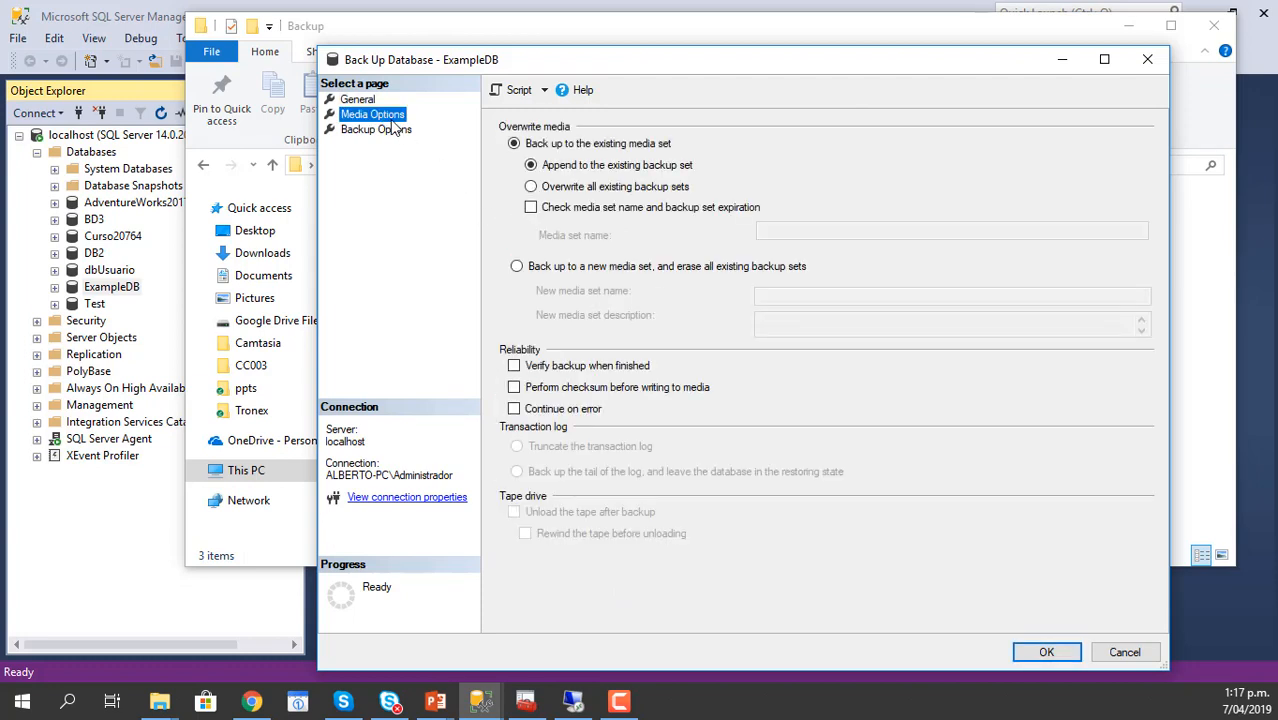
left_click(386, 131)
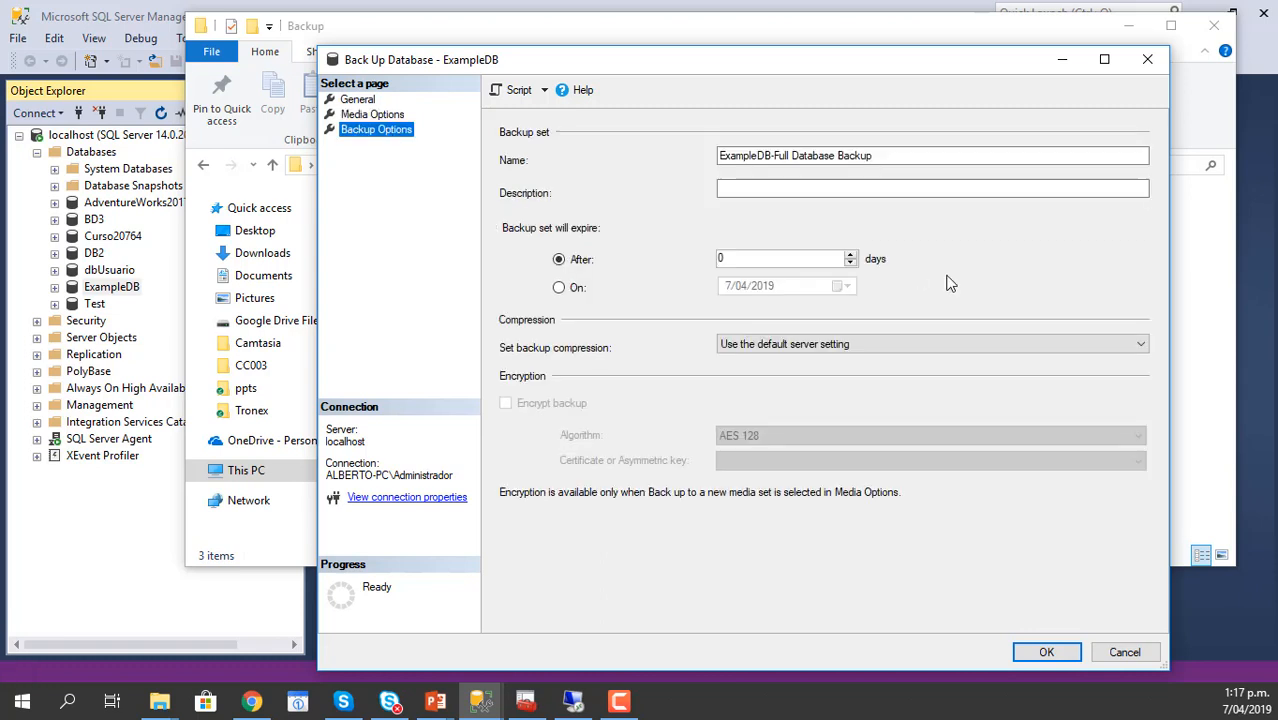
left_click(1104, 59)
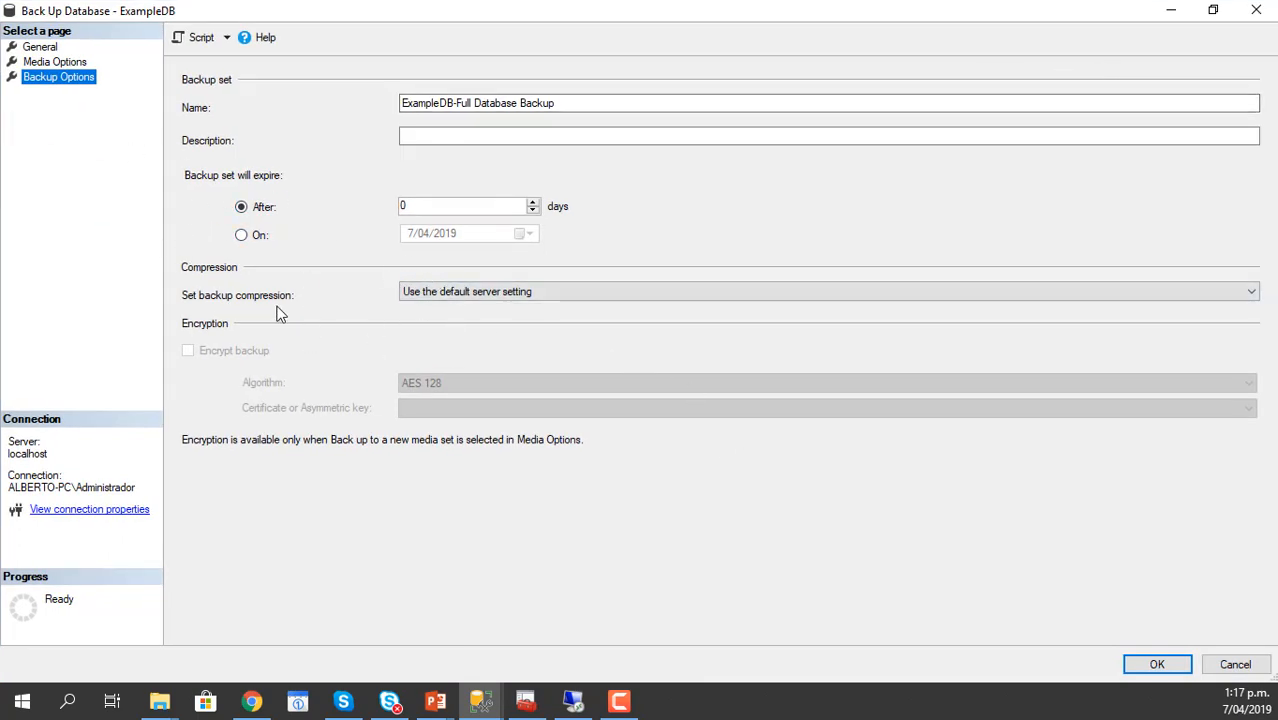
left_click(398, 293)
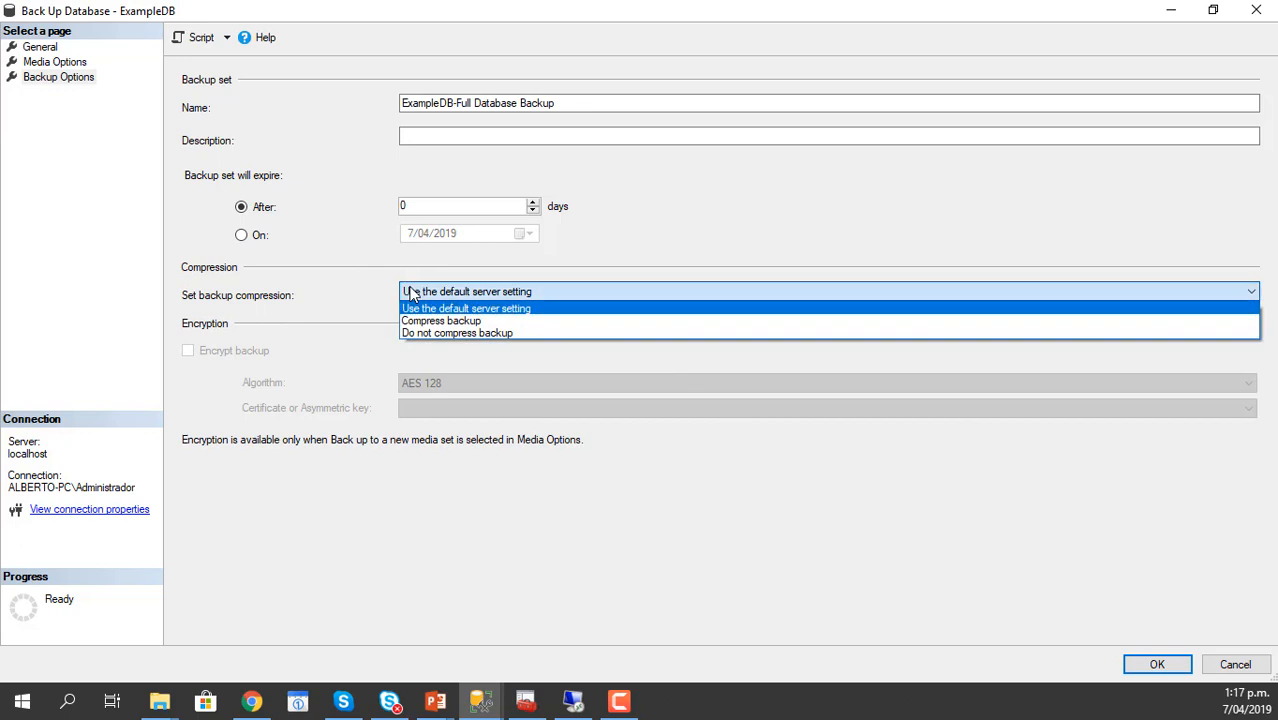
left_click(489, 322)
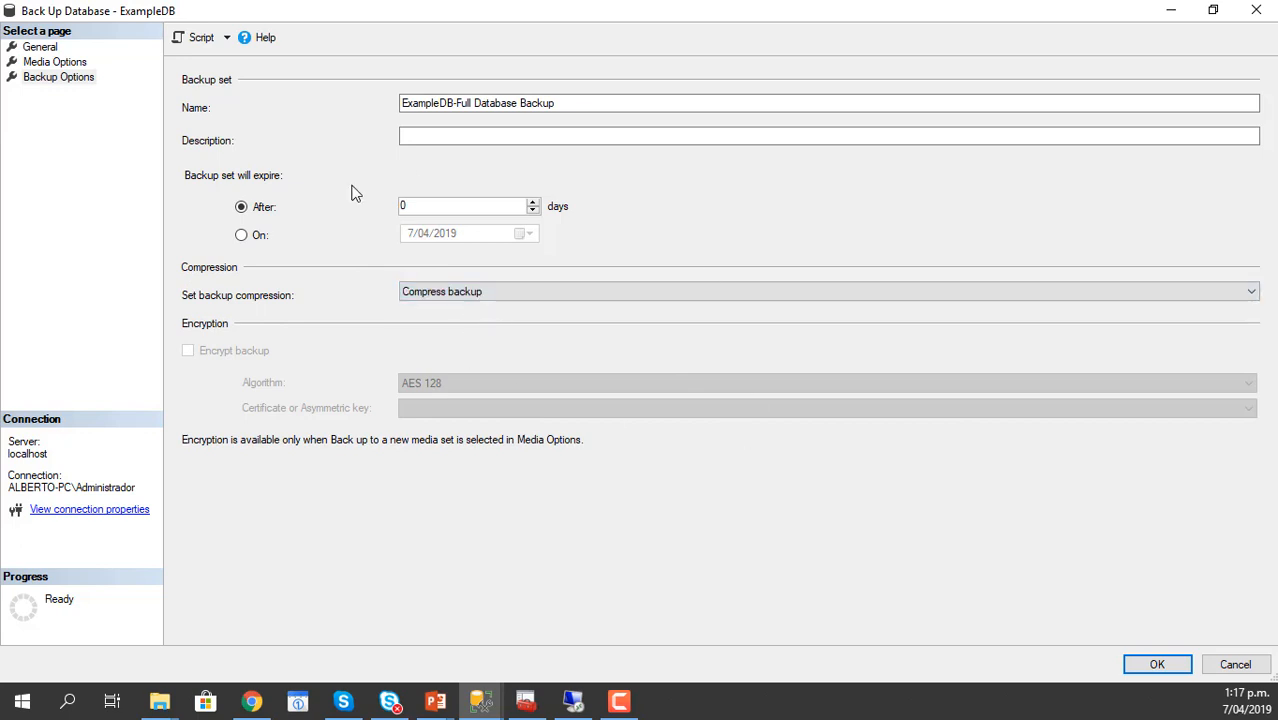
left_click(1160, 666)
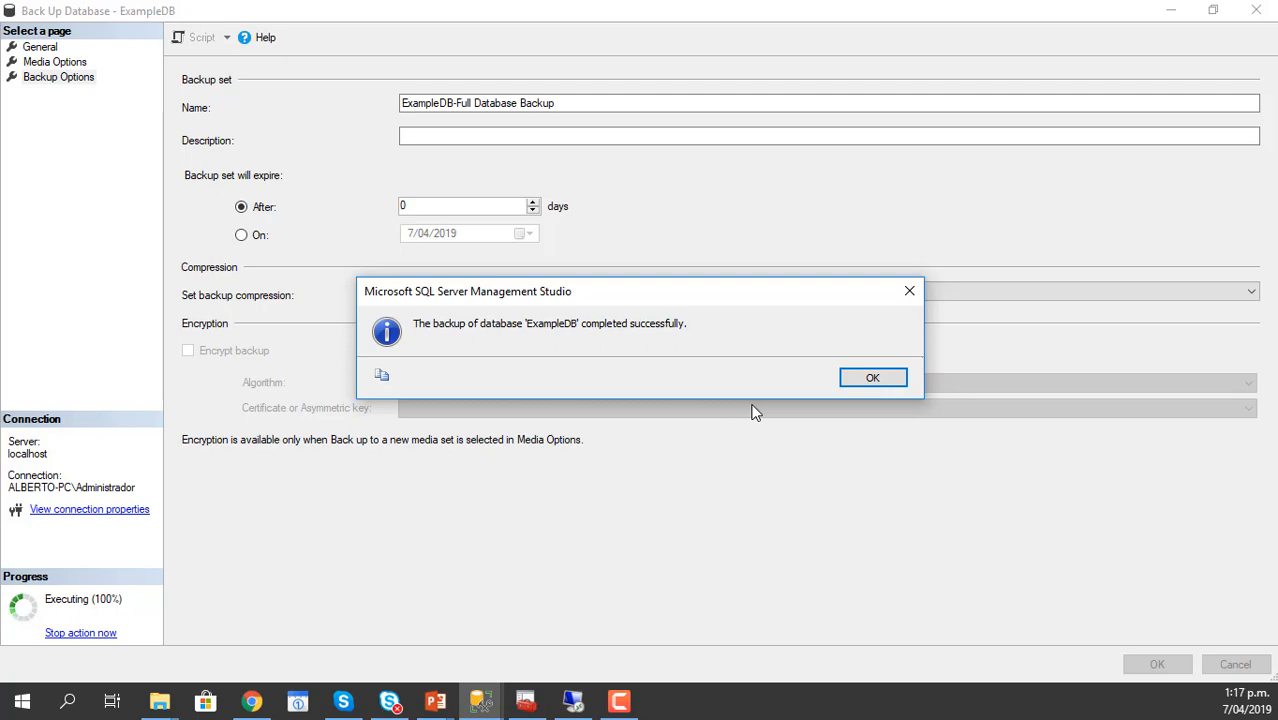
left_click(871, 380)
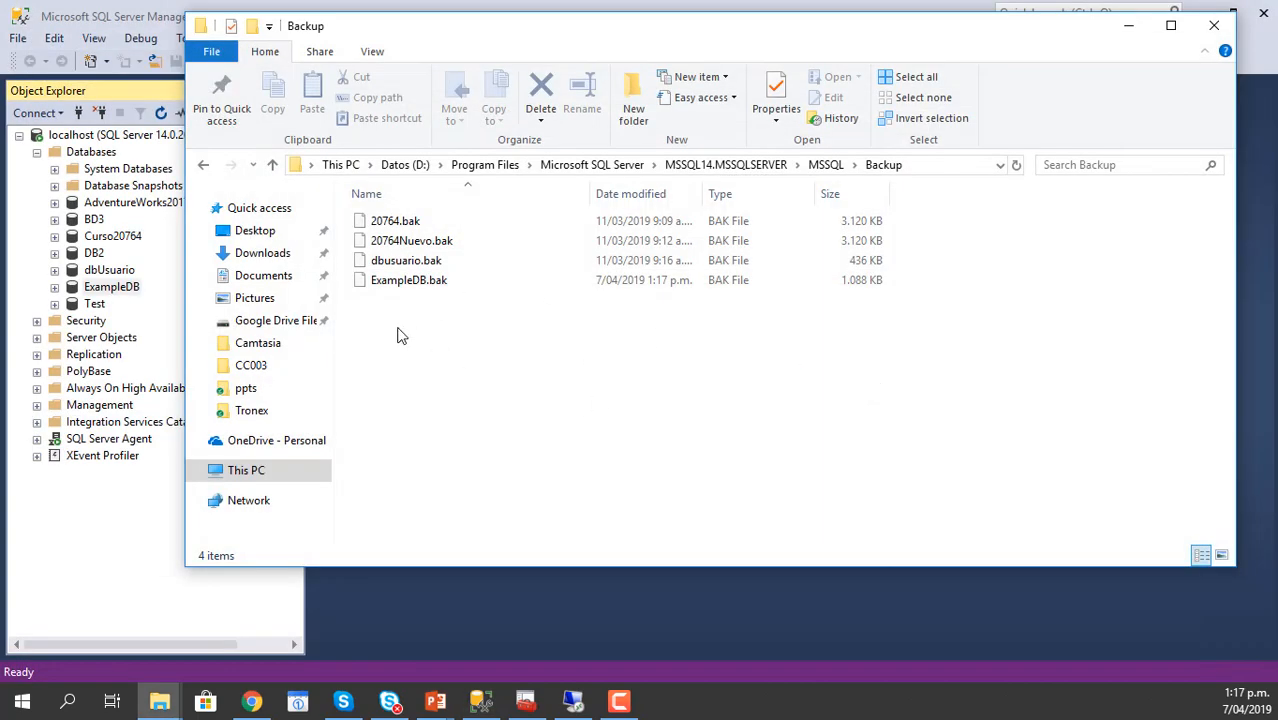
- Copy the ExampleDB.bak file from the local Backup folder
left_click(409, 284)
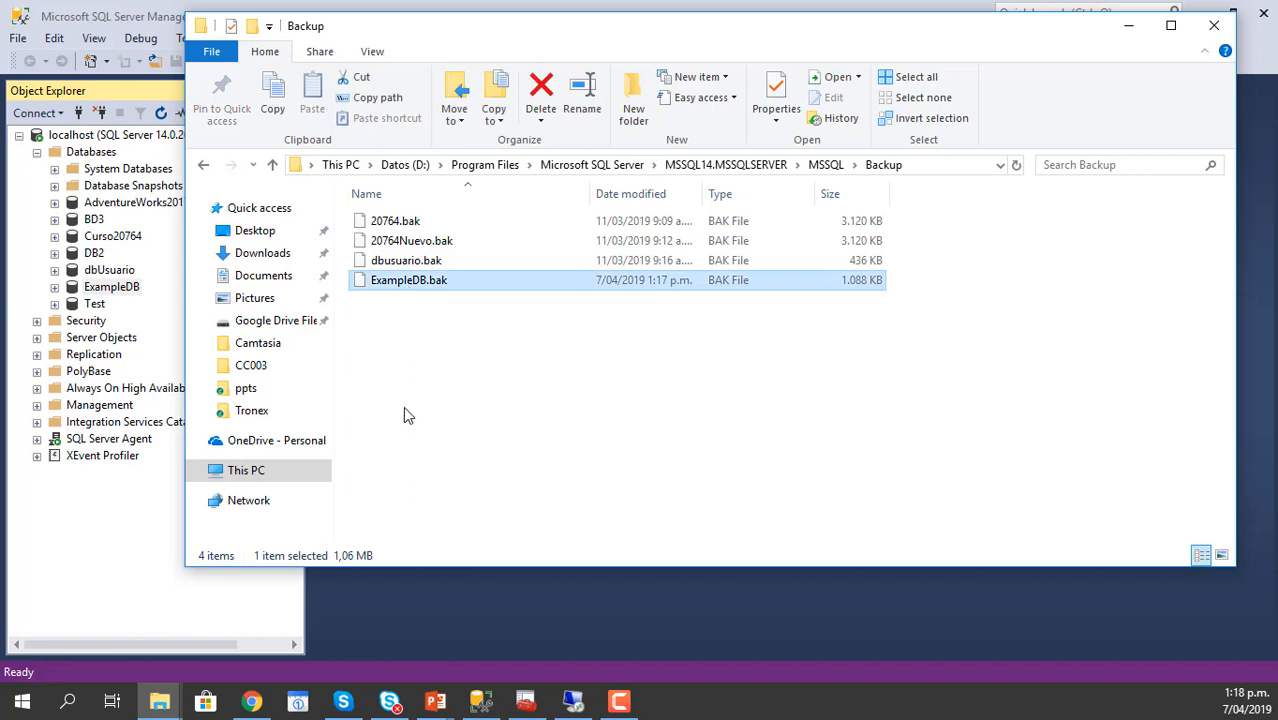
right_click(416, 286)
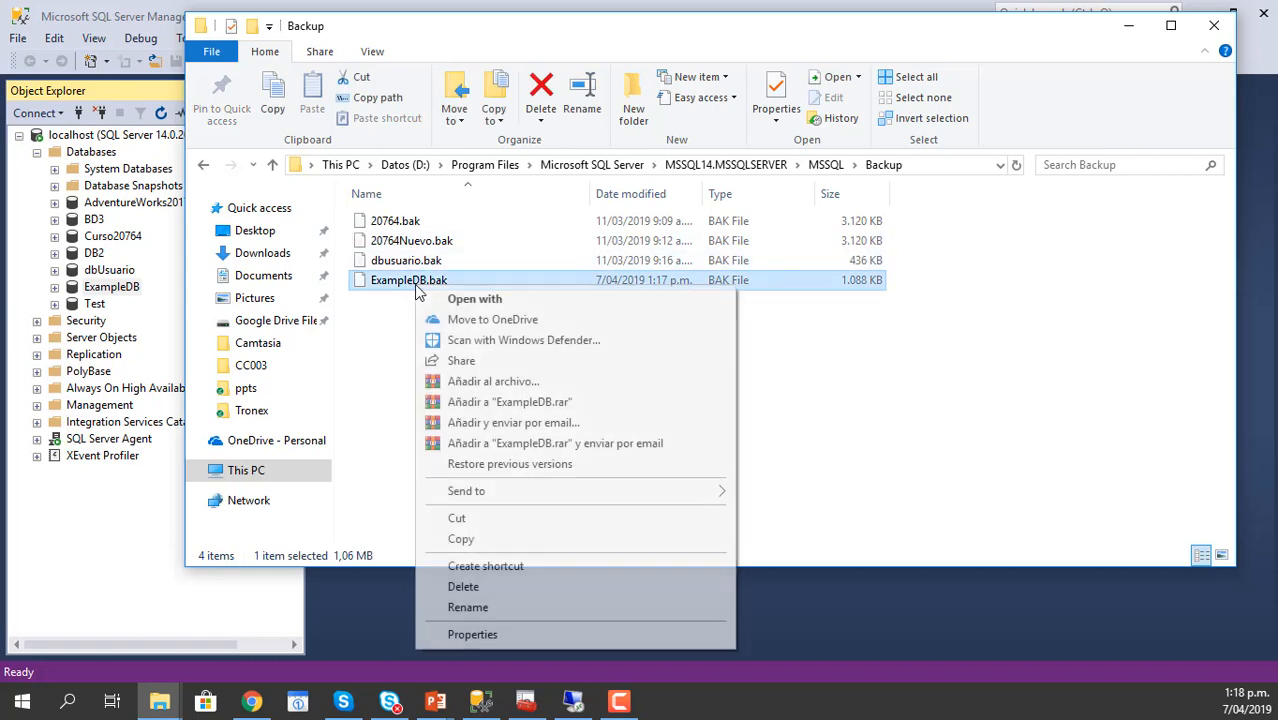
left_click(505, 538)
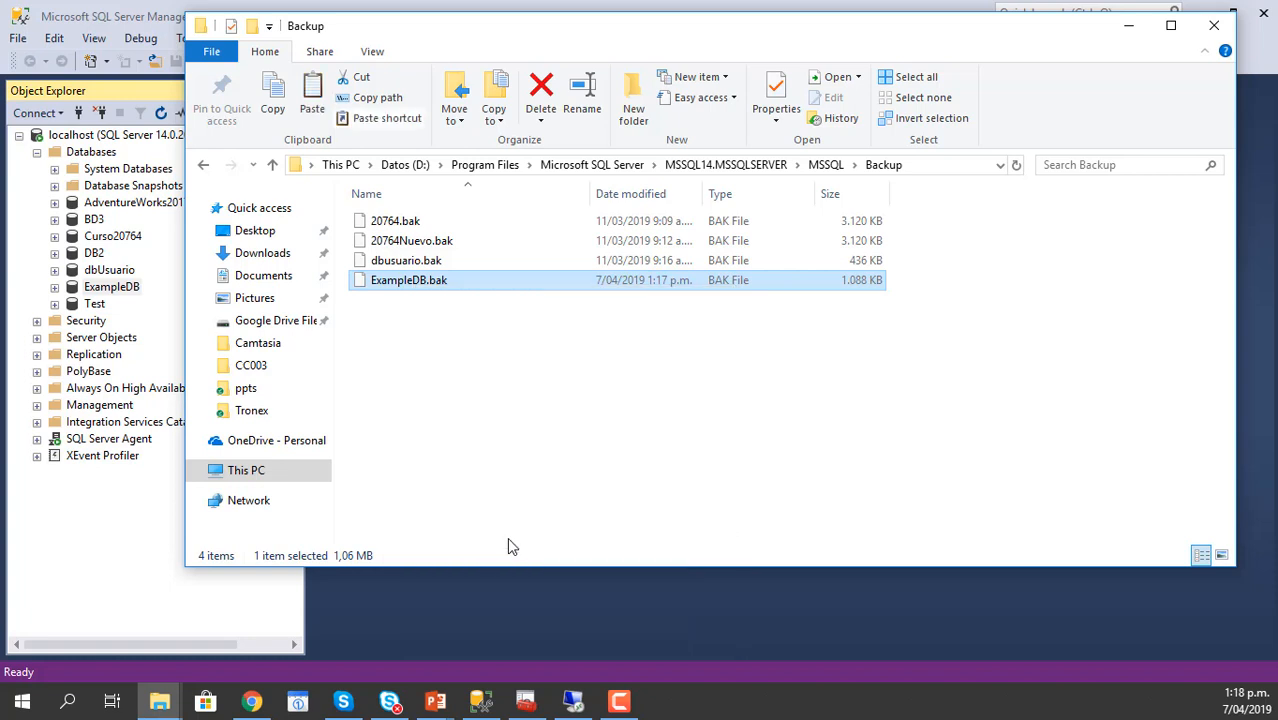
- Switch to the remote desktop session and open G:\MSSQL14.MSSQLSERVER\MSSQL\Backup in its File Explorer
left_click(572, 701)
mouse_move(500, 14)
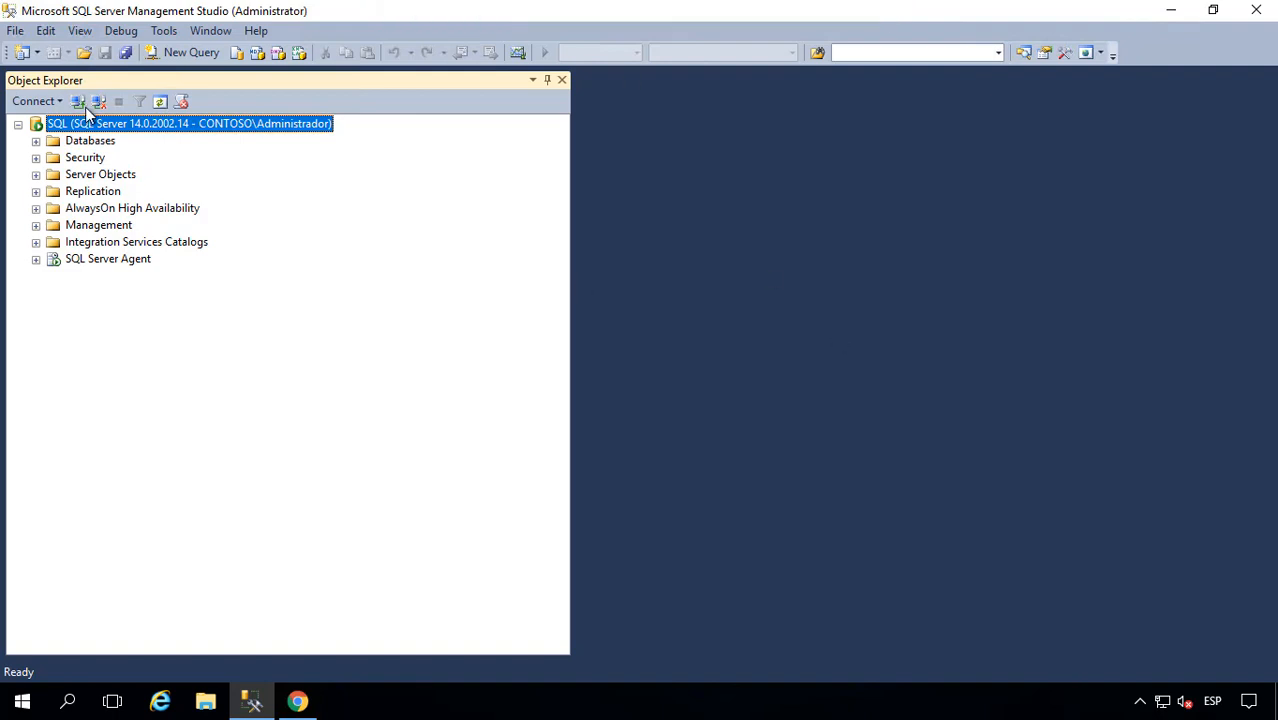
left_click(204, 699)
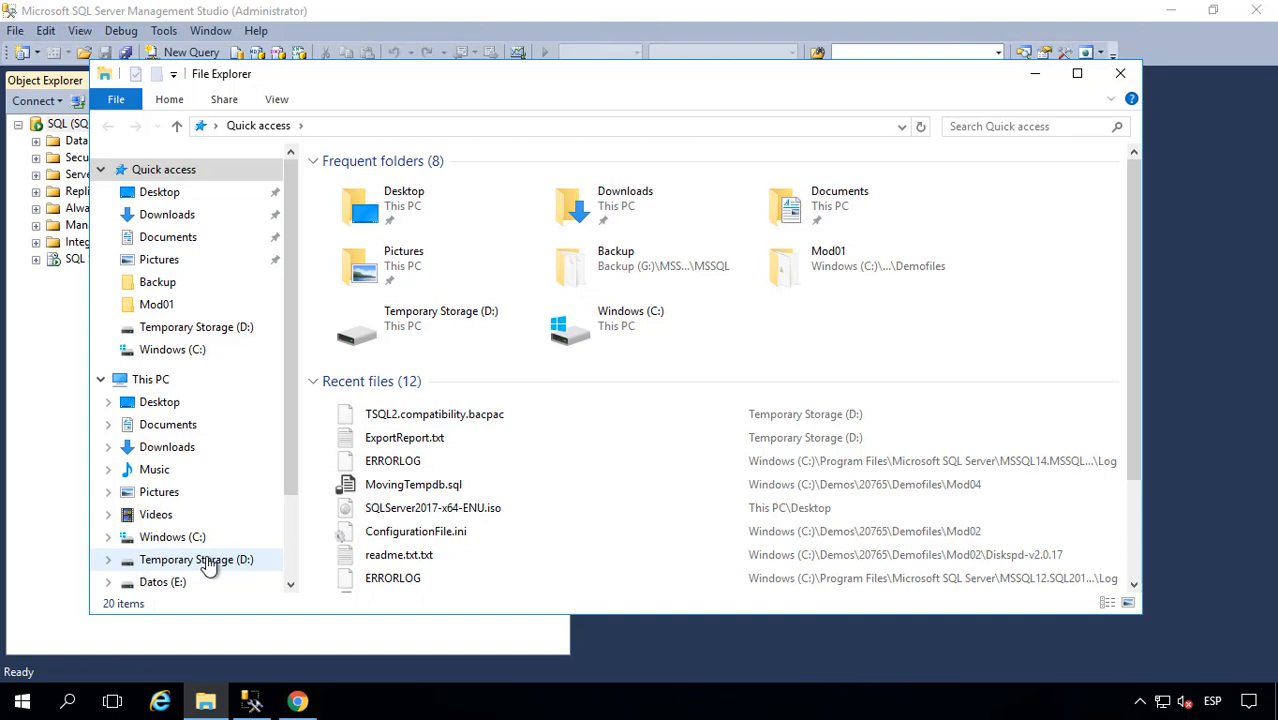
scroll(294, 520, "down", 1)
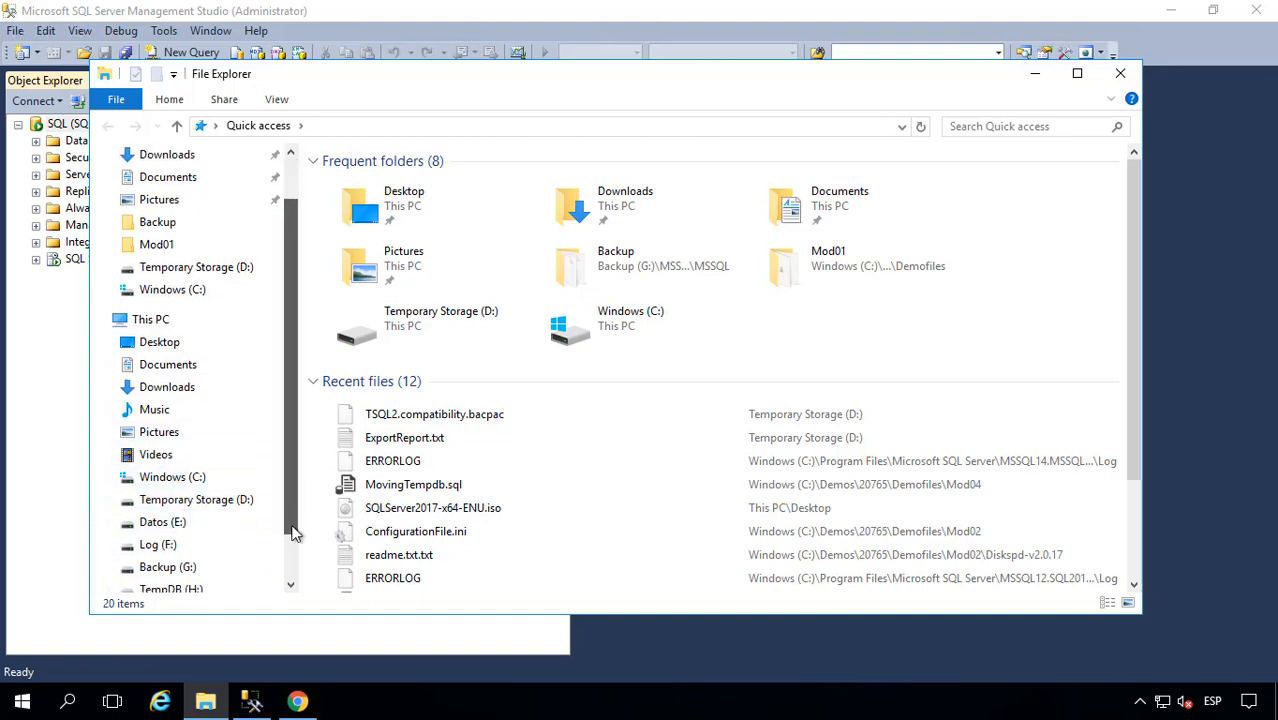
scroll(294, 531, "down", 1)
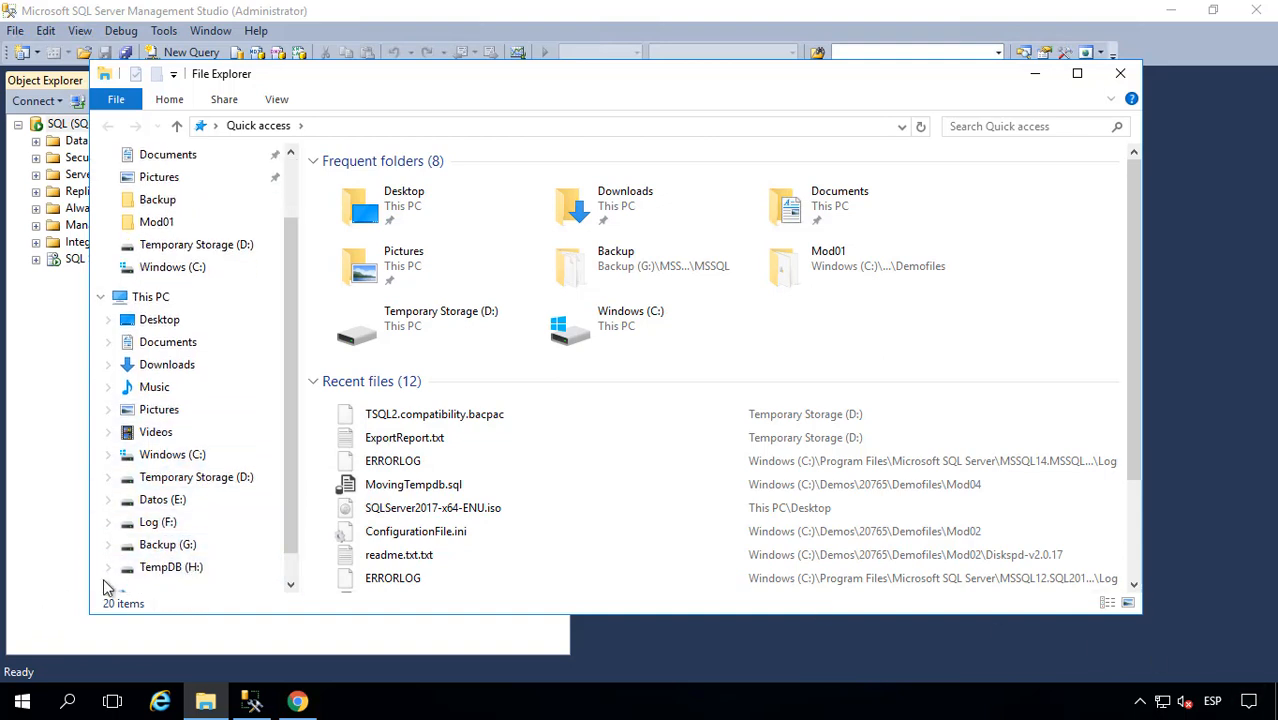
left_click(163, 549)
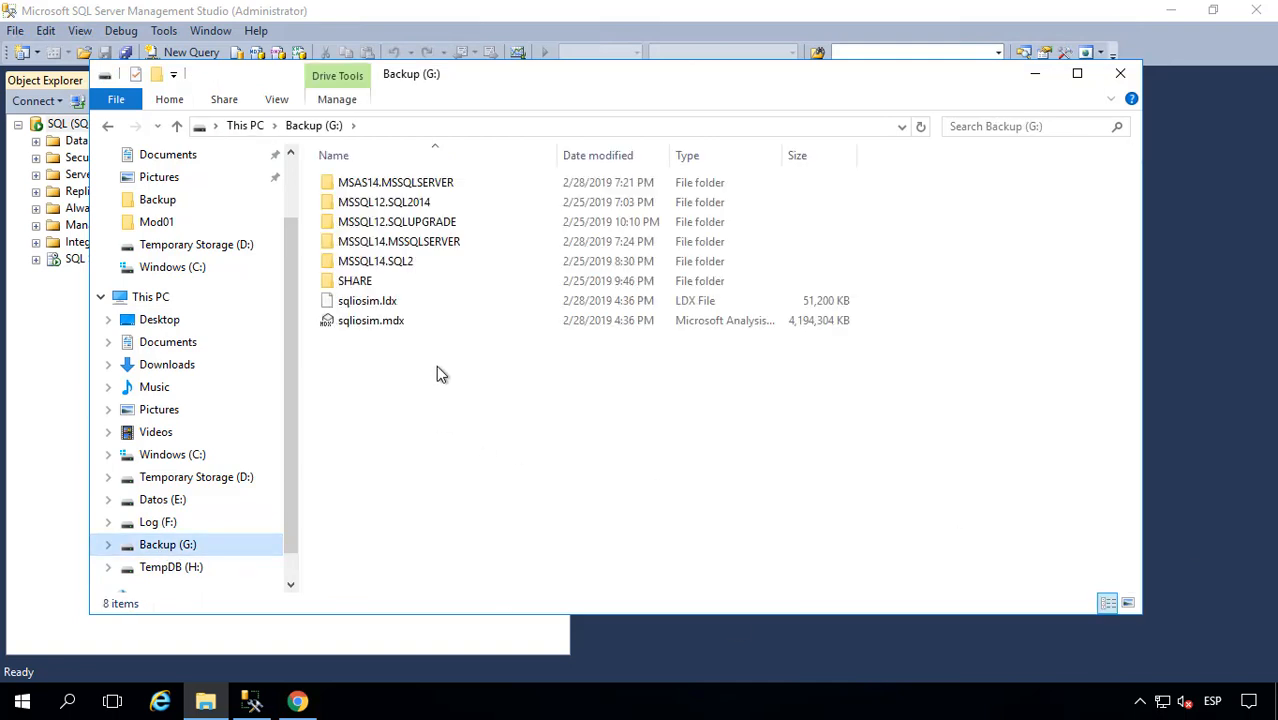
double_click(430, 245)
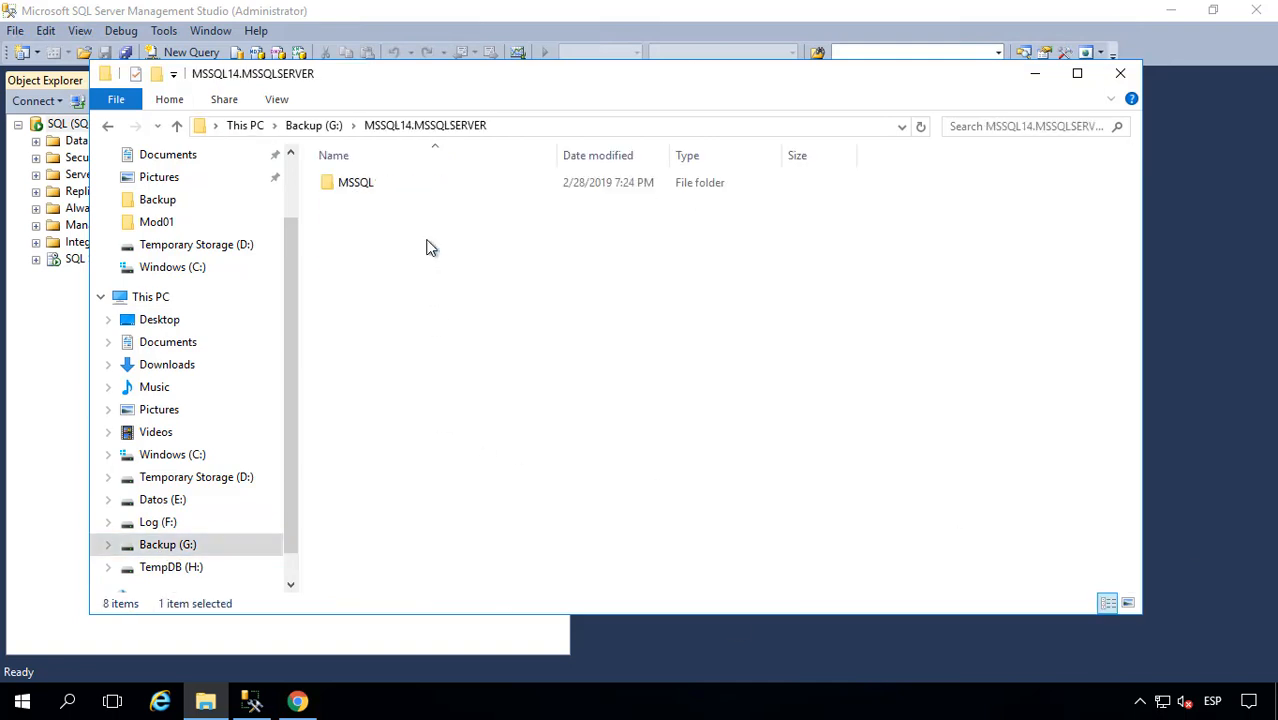
double_click(380, 186)
double_click(380, 188)
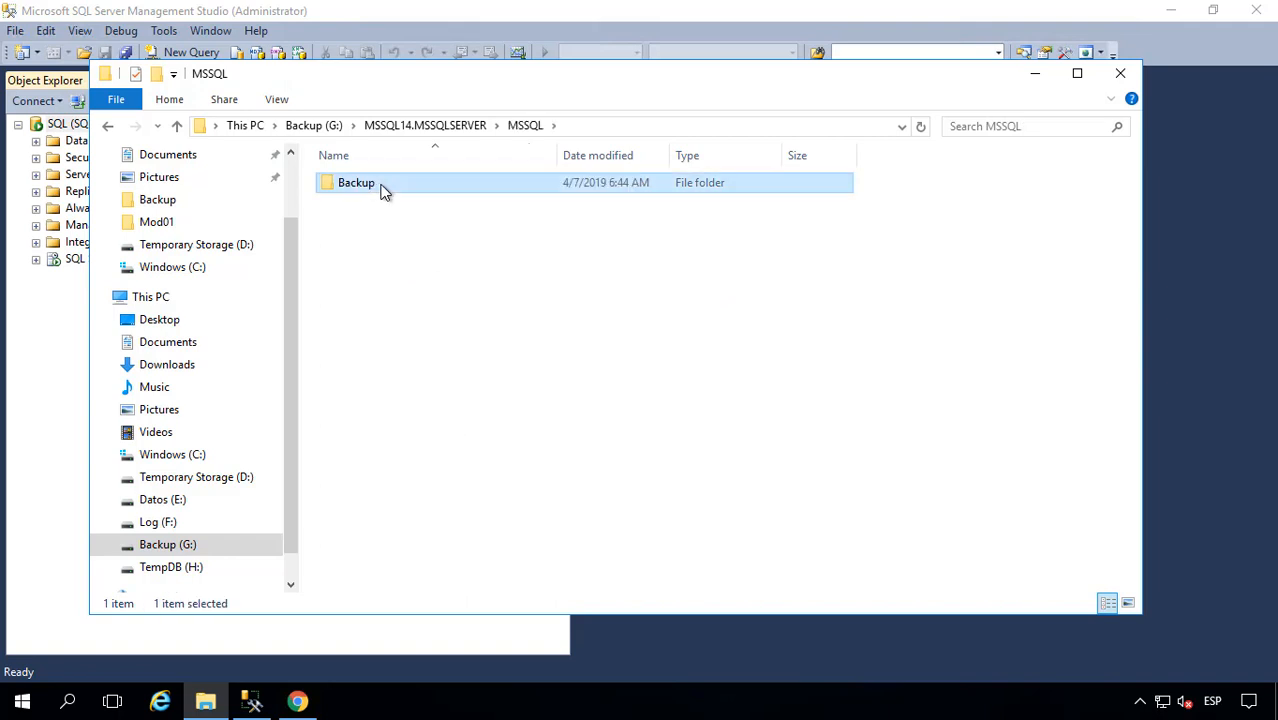
- Paste ExampleDB.bak into the remote server's Backup folder
right_click(417, 349)
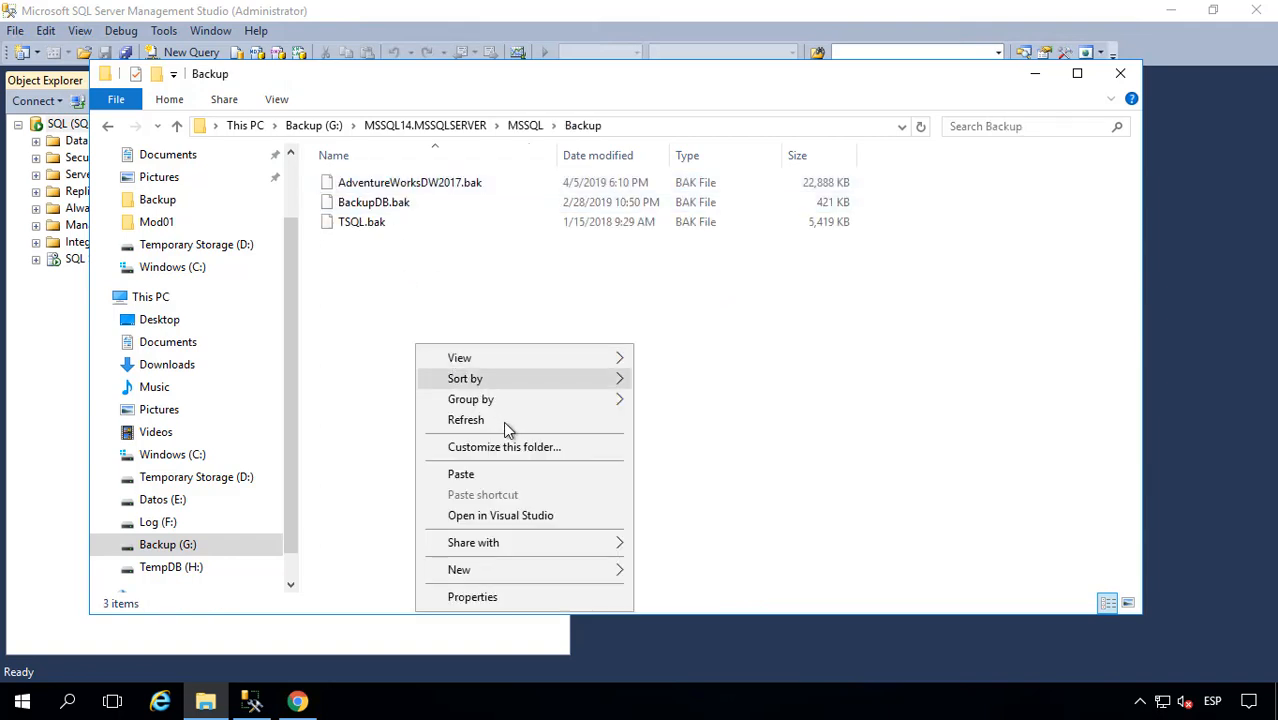
left_click(515, 477)
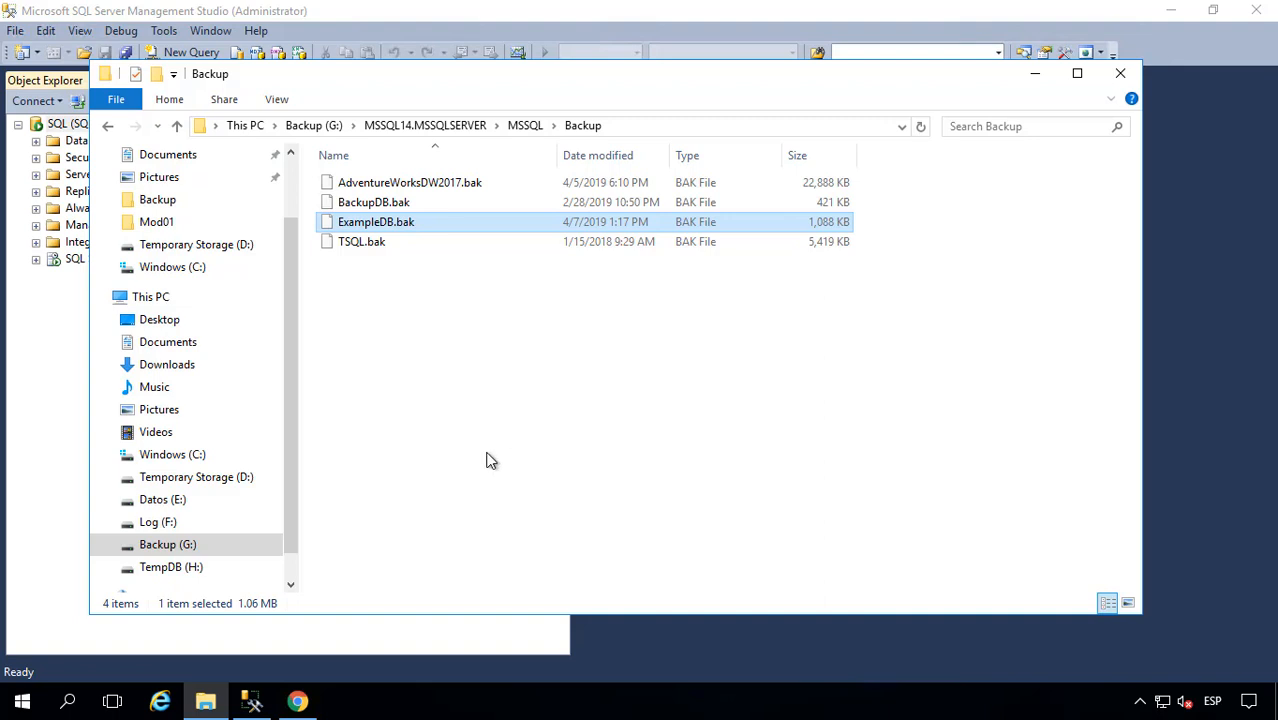
left_click(569, 387)
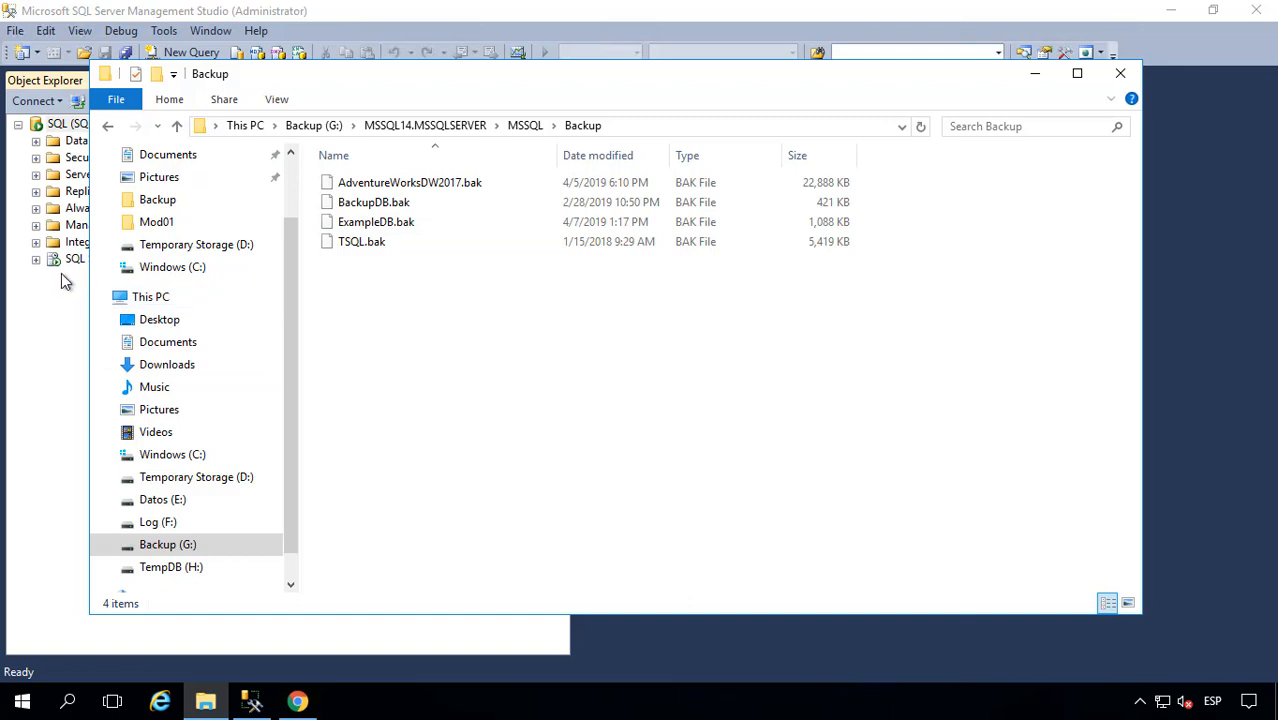
- Return to Management Studio on the remote server and open the Restore Database dialog for its databases
left_click(61, 273)
left_click(88, 143)
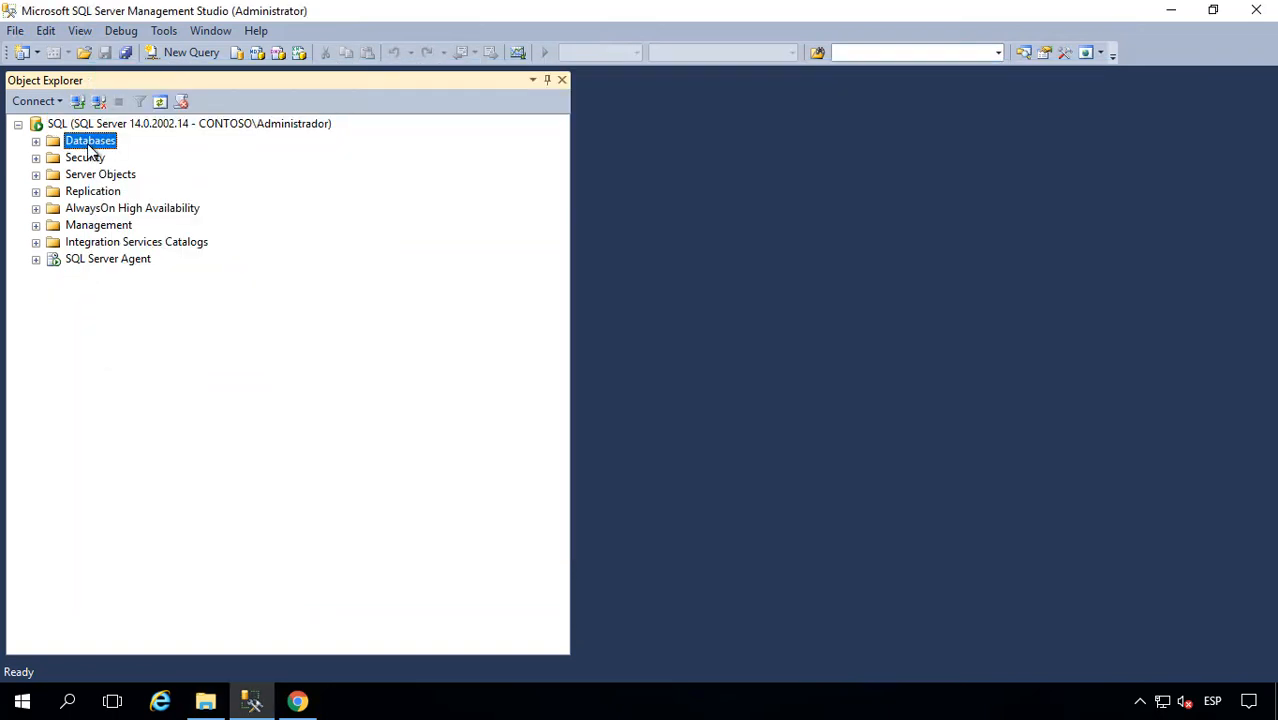
right_click(88, 145)
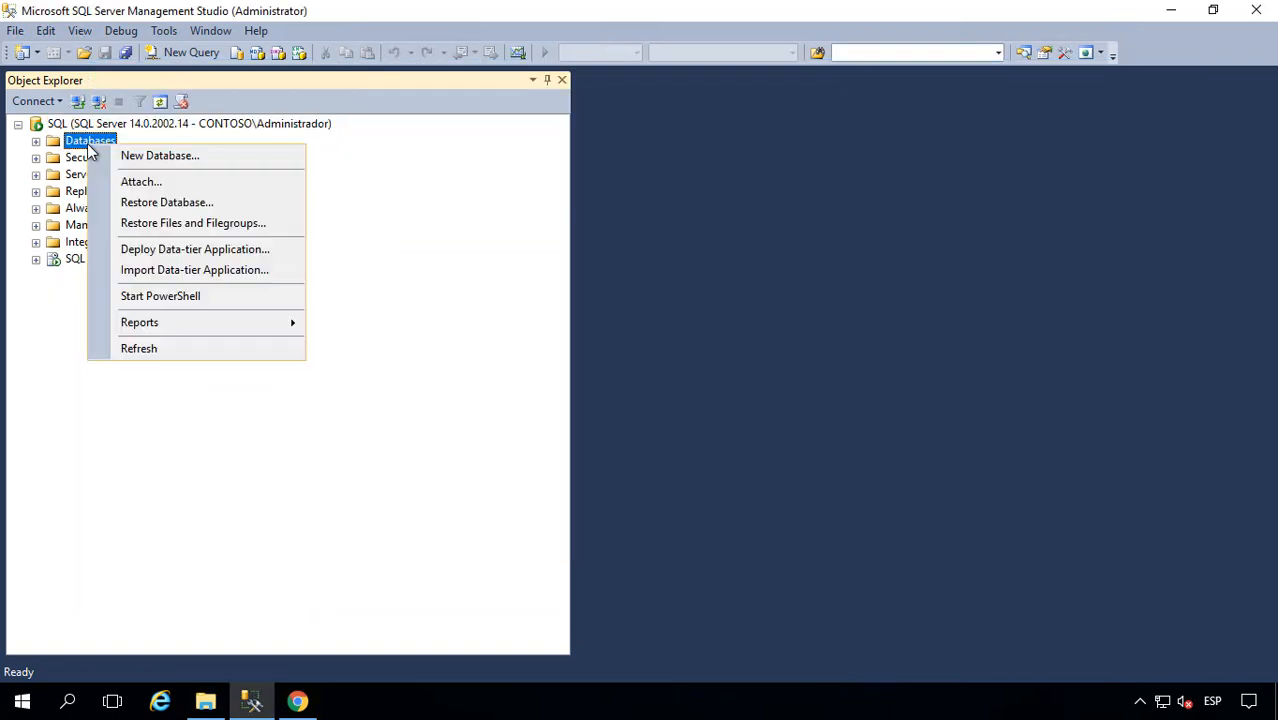
left_click(191, 204)
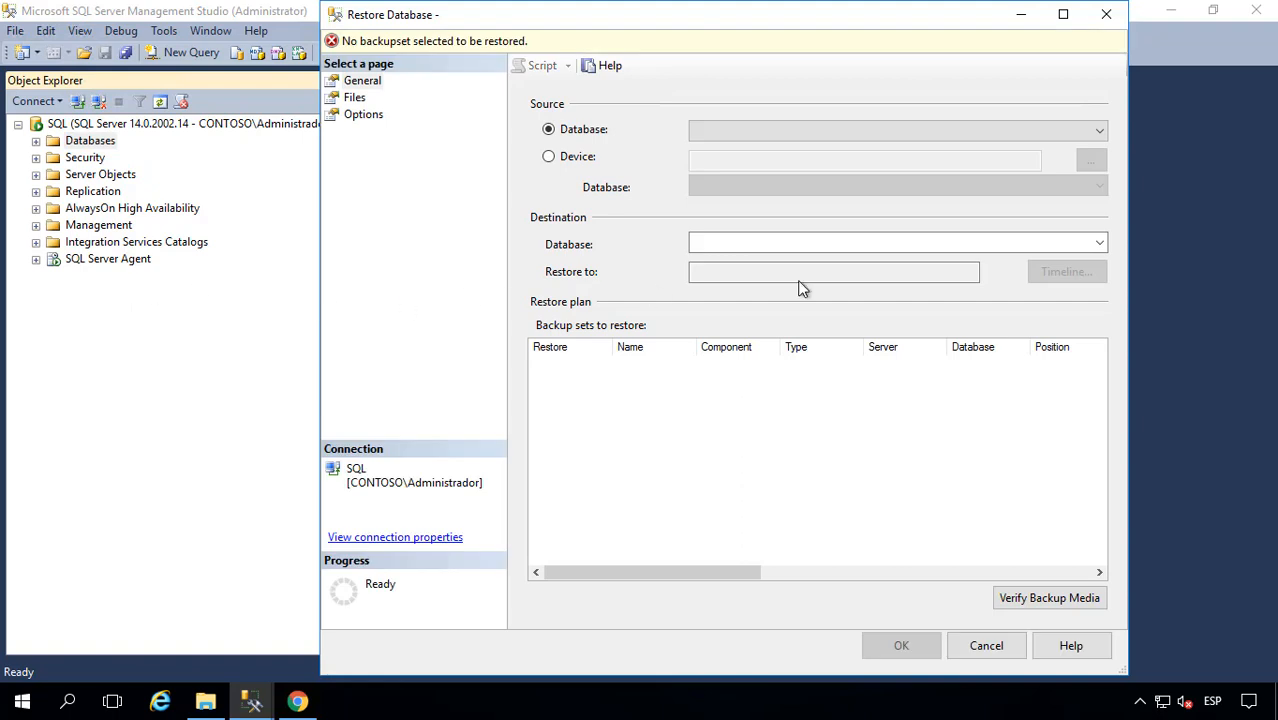
- Set the restore source to a device using the ExampleDB.bak file from the server's Backup folder
left_click(594, 158)
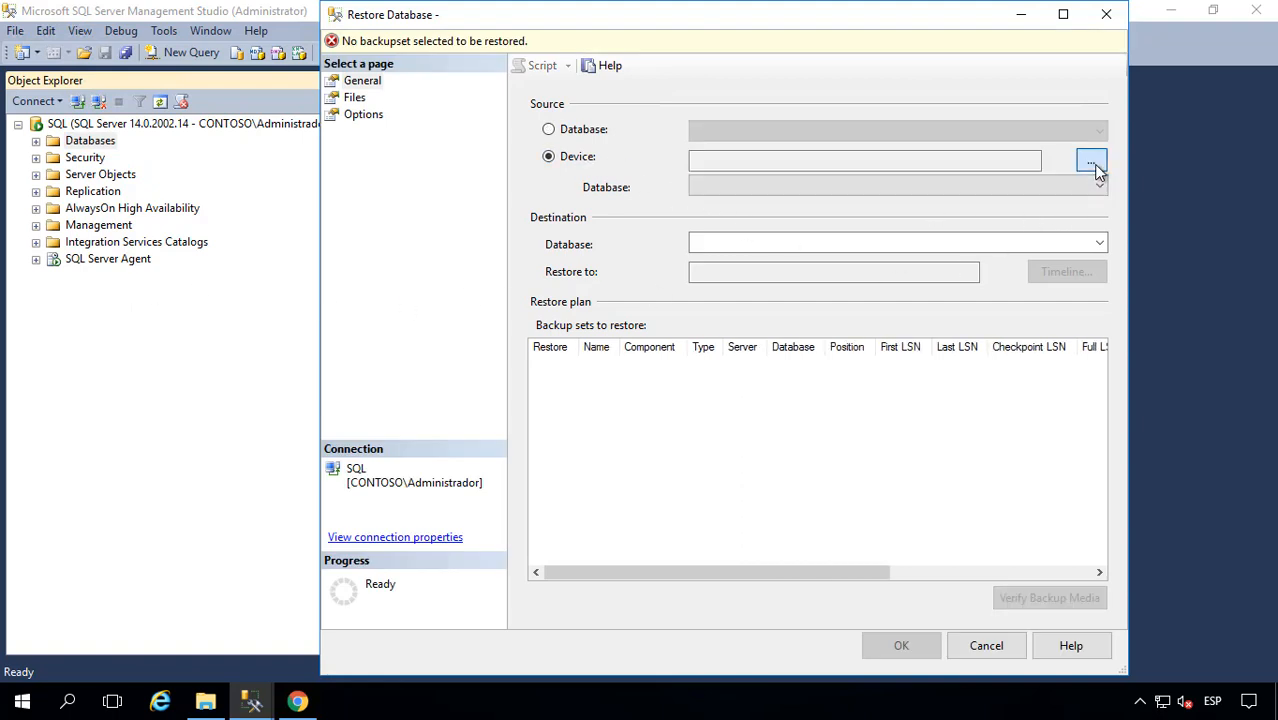
left_click(1092, 163)
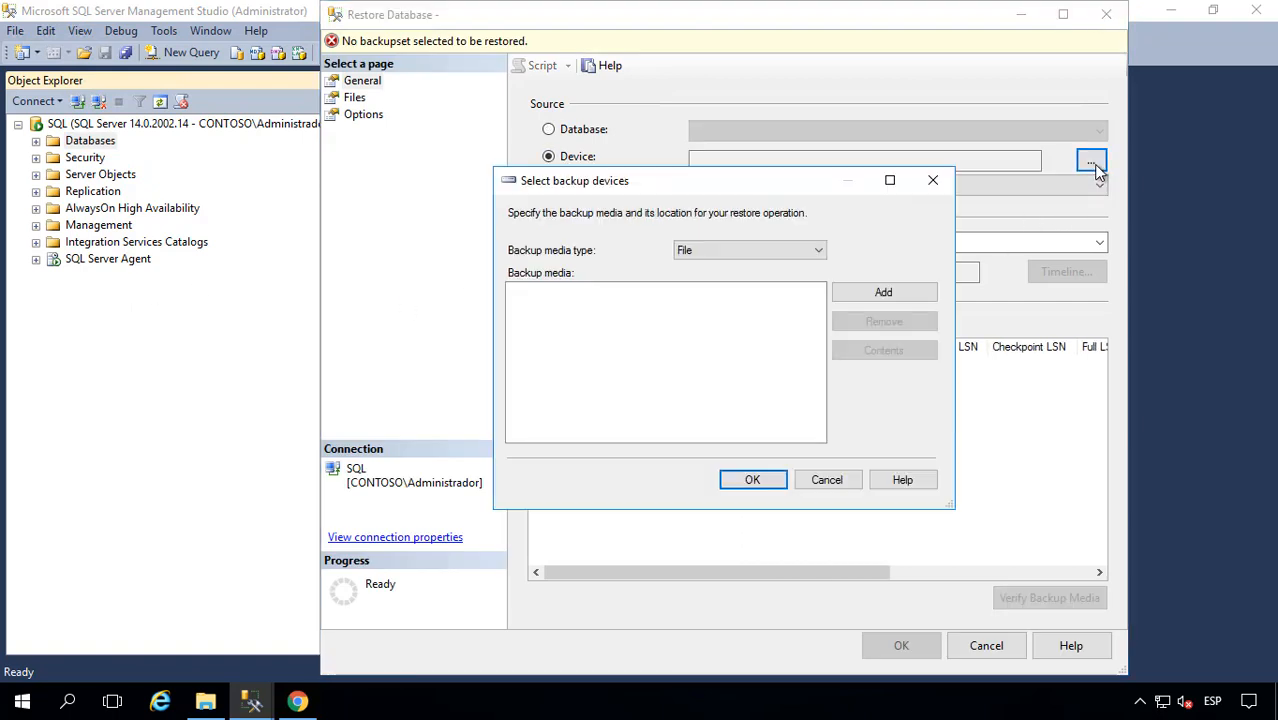
left_click(853, 292)
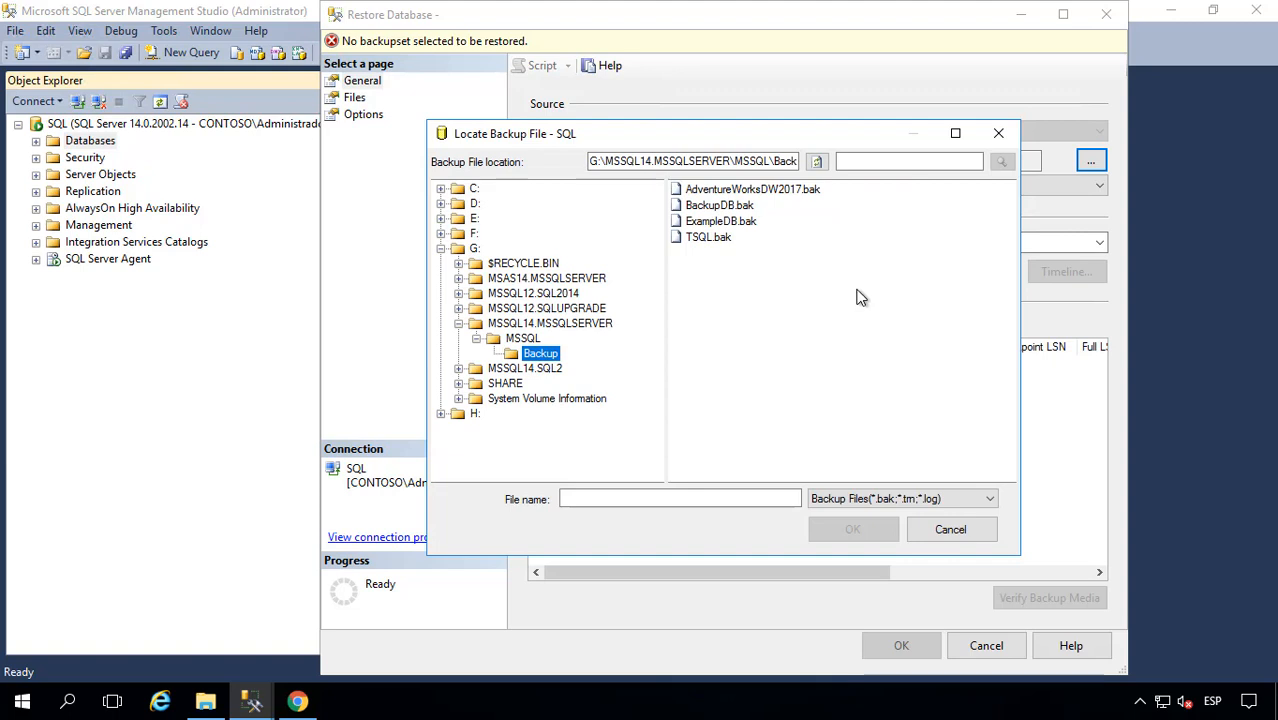
left_click(746, 227)
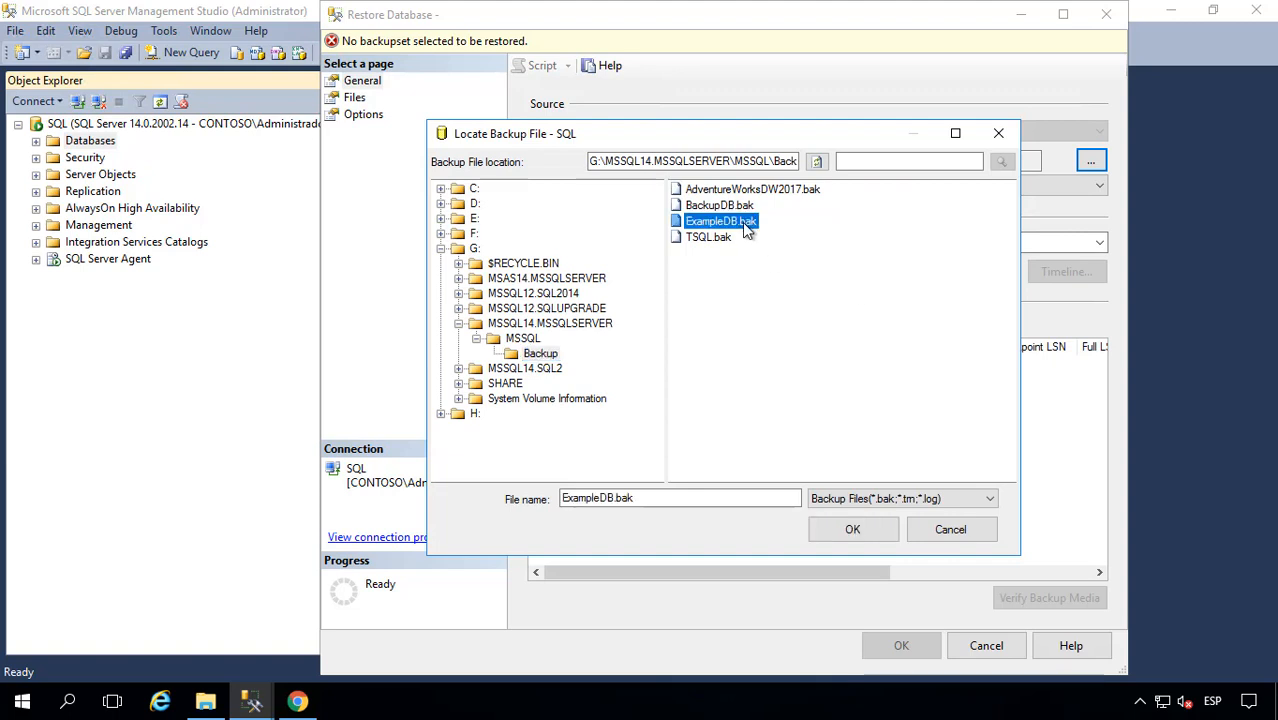
left_click(850, 528)
left_click(750, 479)
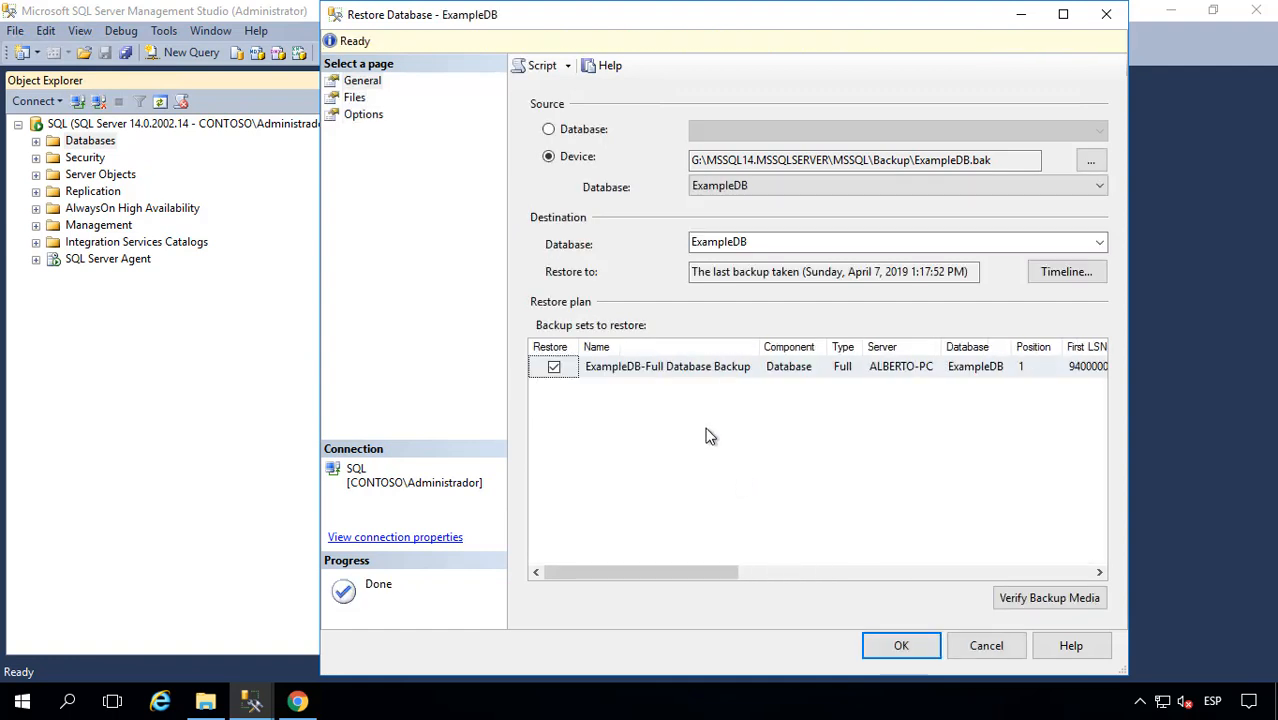
- Review the restore file locations, run the ExampleDB restore with them as they are, and dismiss the completion message
left_click(352, 100)
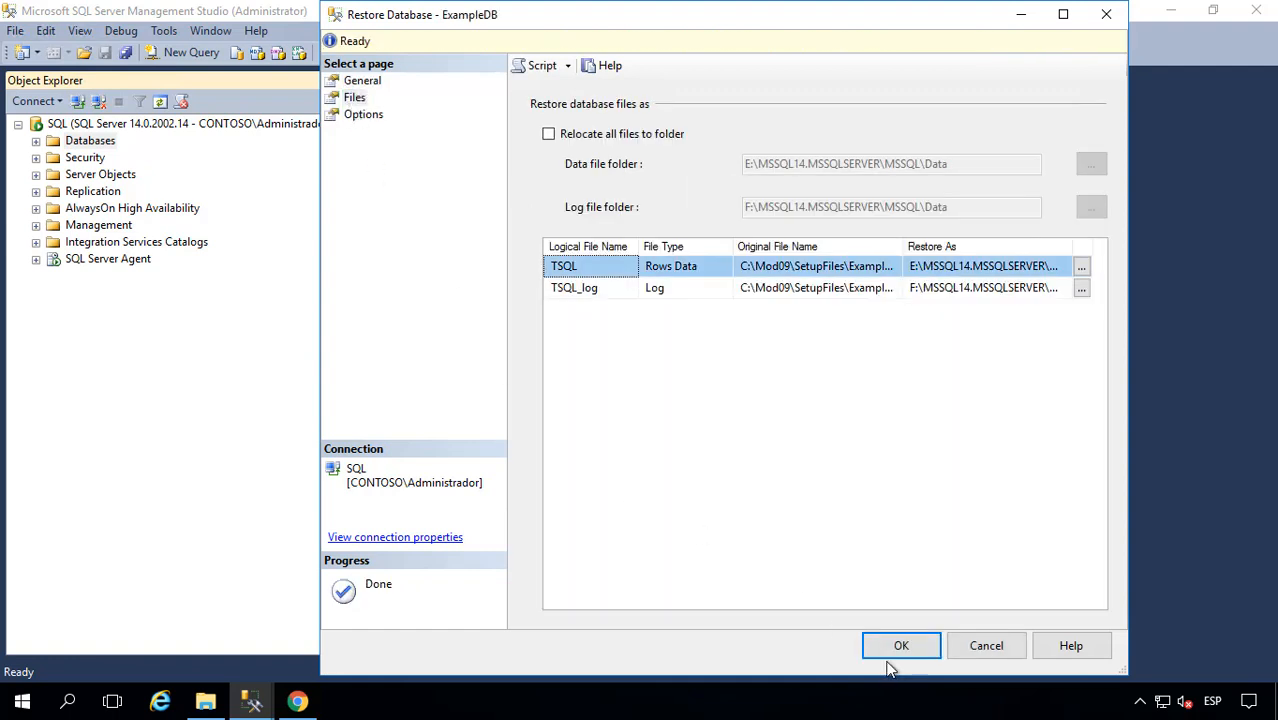
left_click(899, 650)
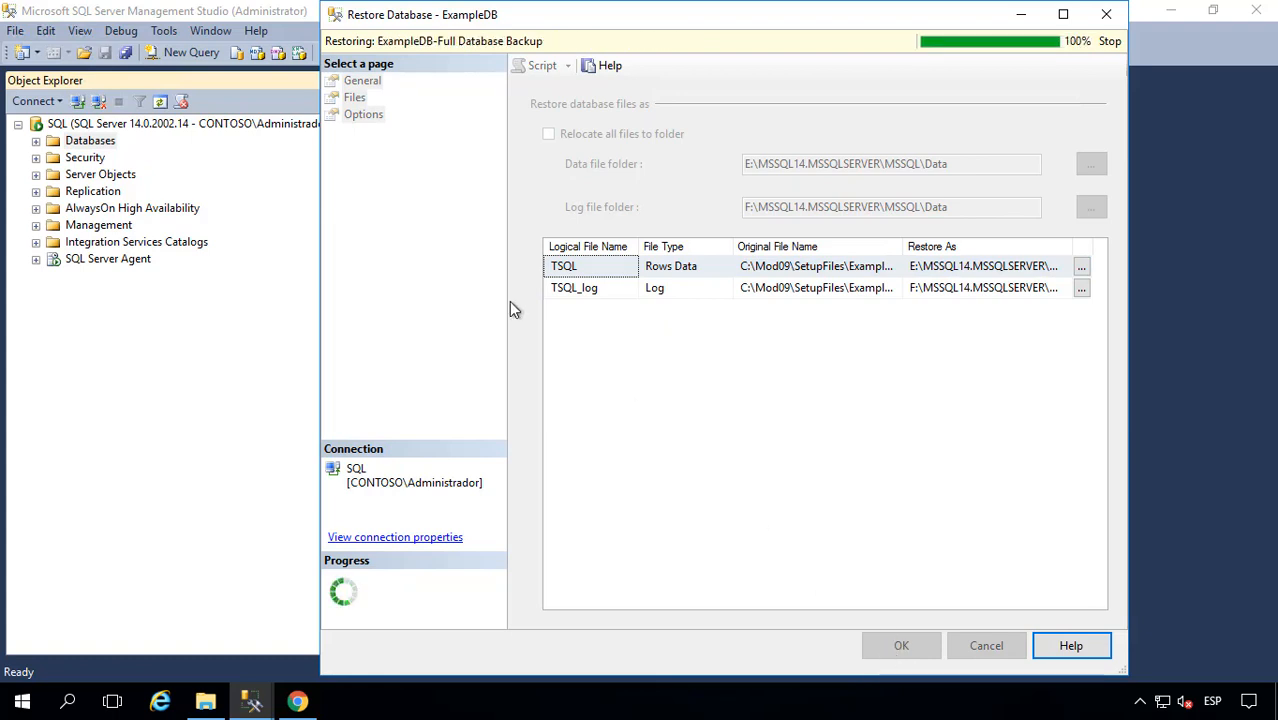
left_click(737, 420)
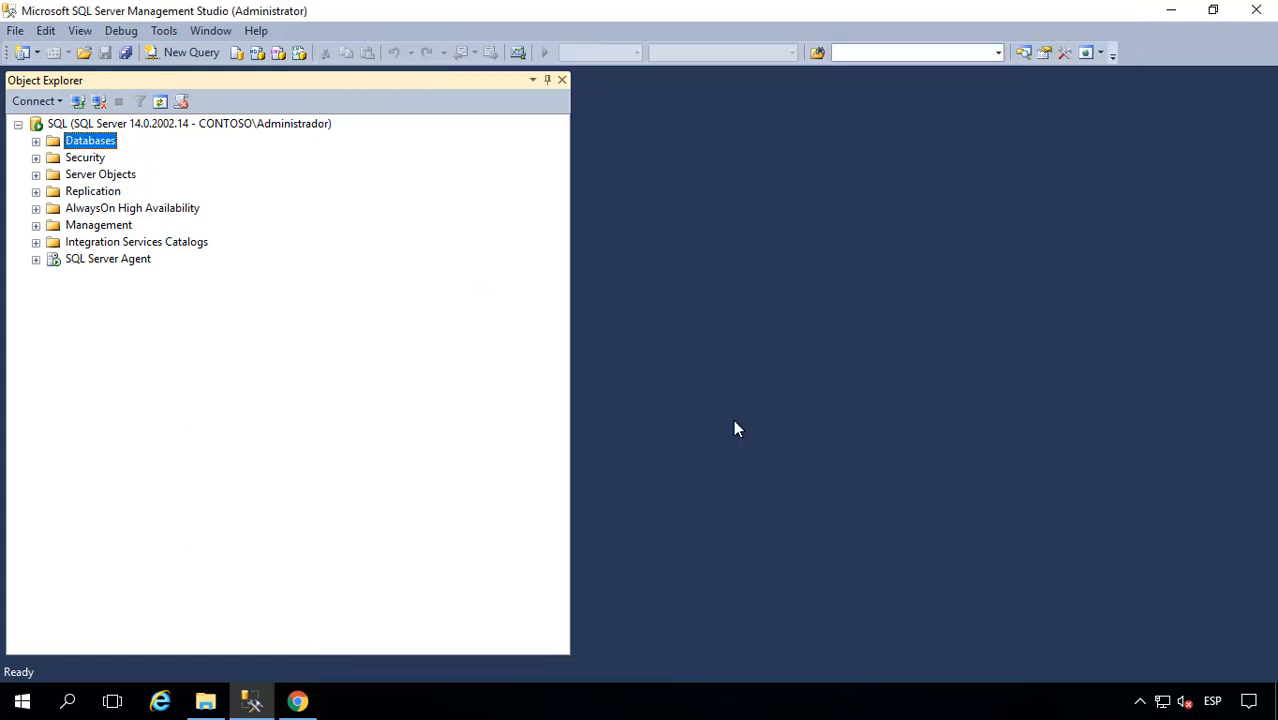
- Expand the server's databases and show the tables of the restored ExampleDB
left_click(36, 141)
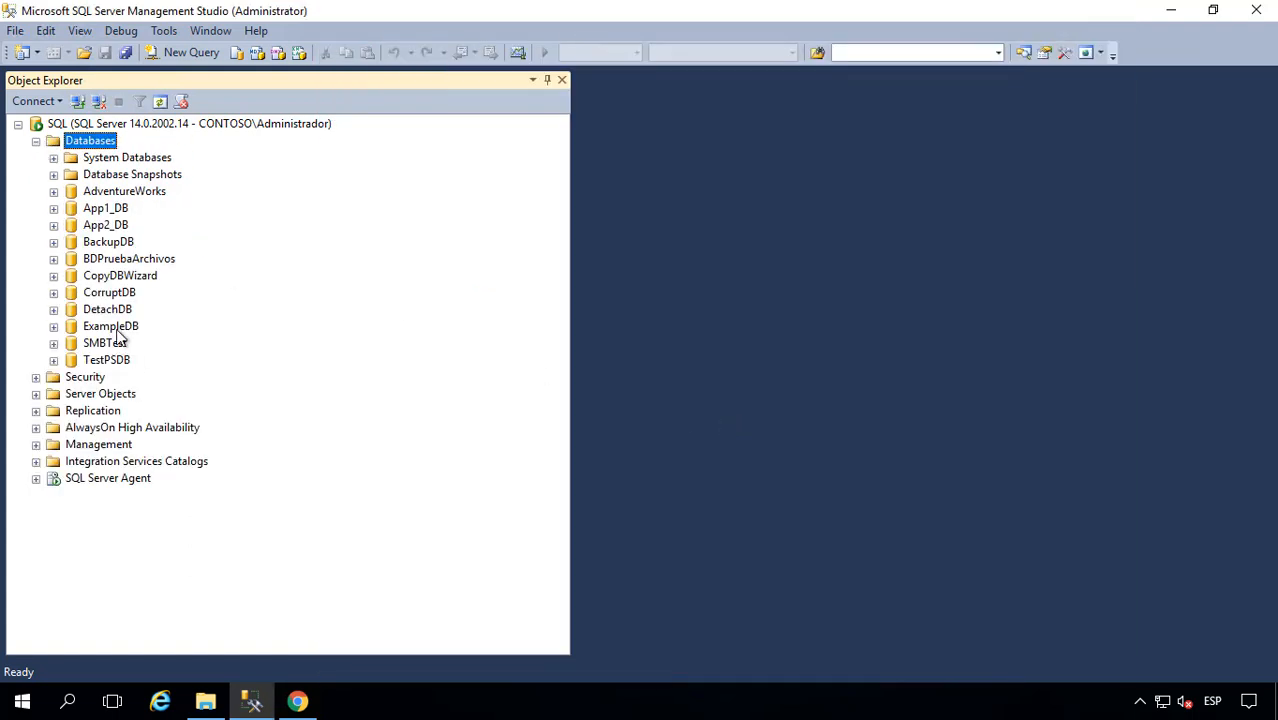
left_click(118, 327)
left_click(54, 327)
left_click(71, 360)
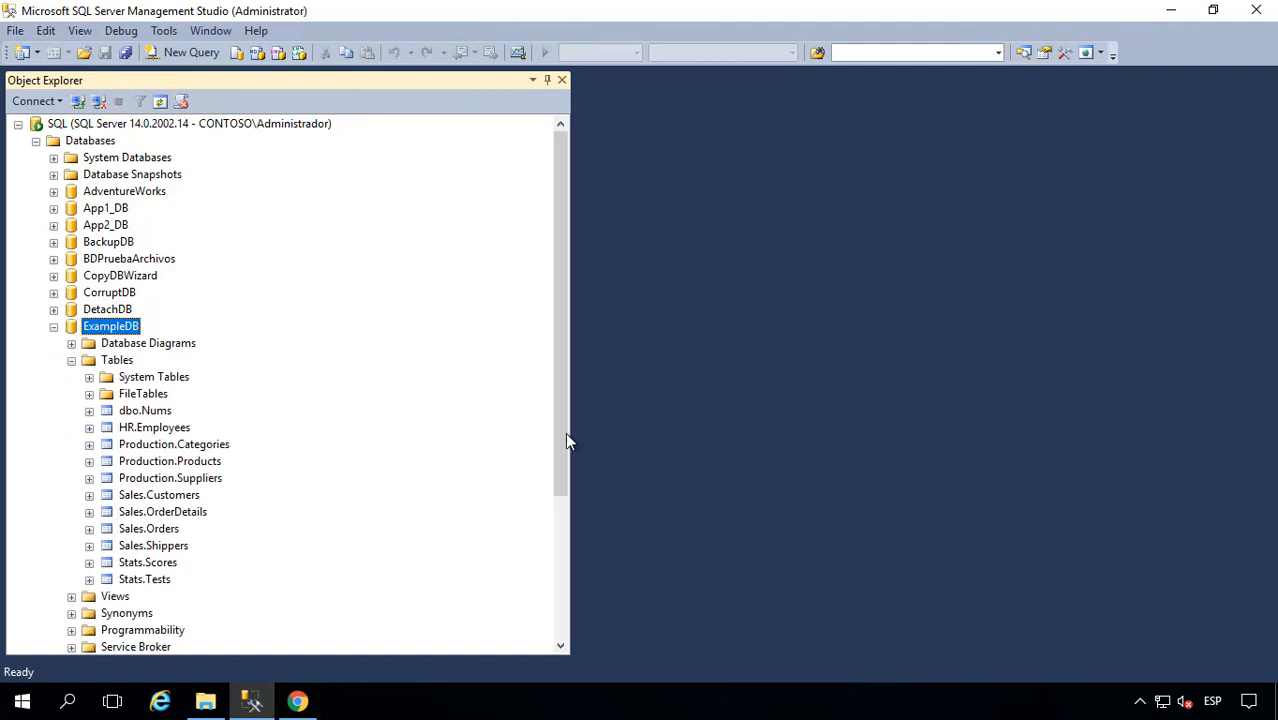